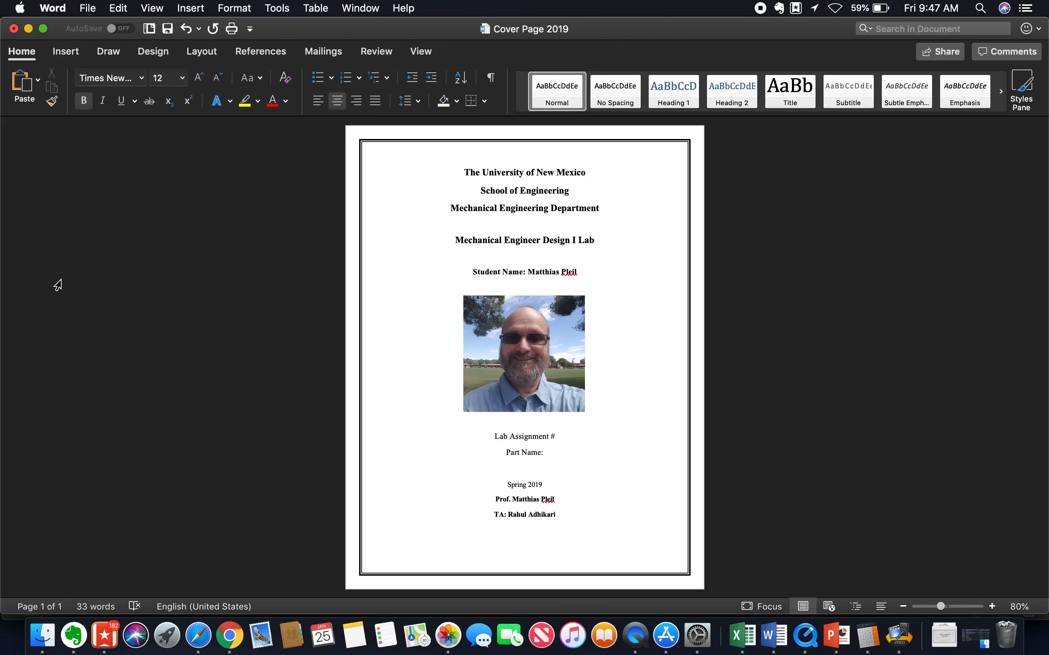
# Save a copy of the cover page as a Word document in Downloads, named Ch1_HMWK_ plus the student's surname and first initial.
pyautogui.click(89, 11)
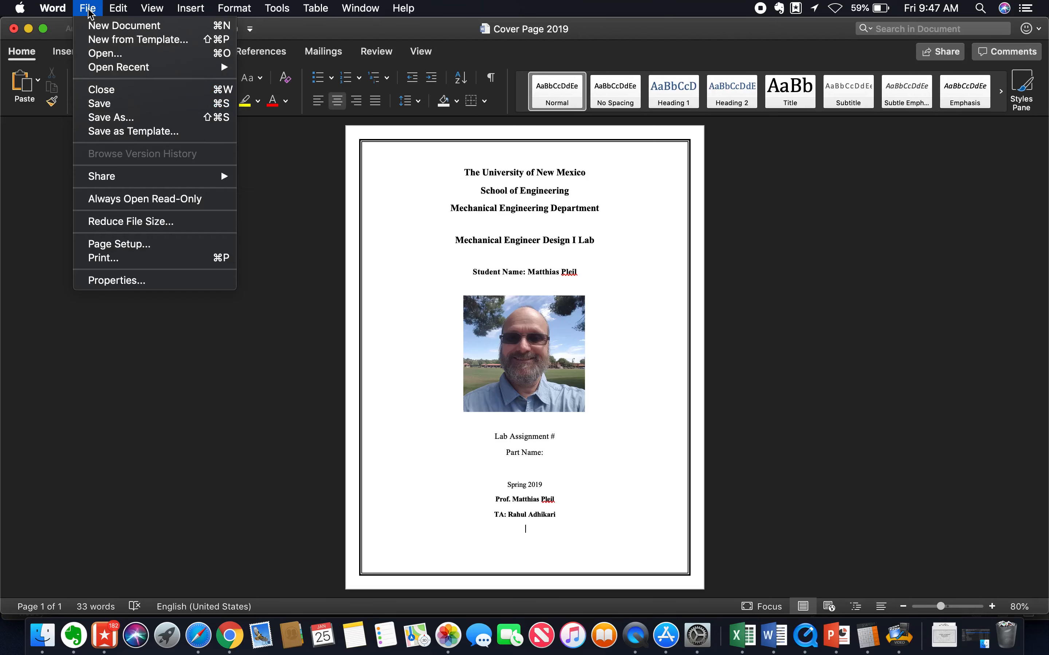
pyautogui.click(118, 121)
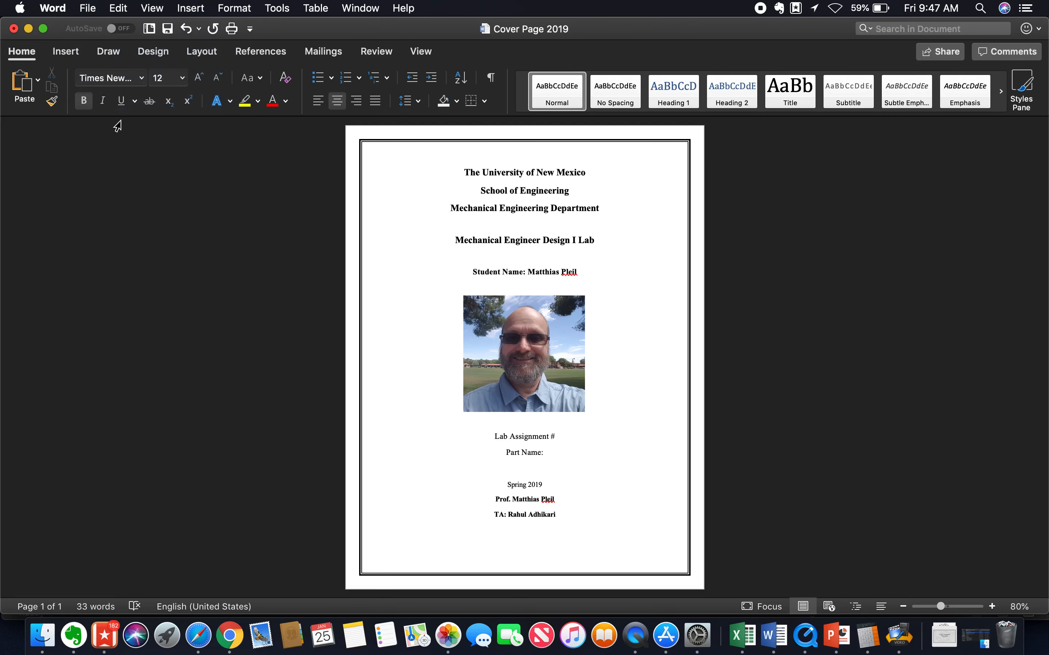
pyautogui.press('BackSpace')
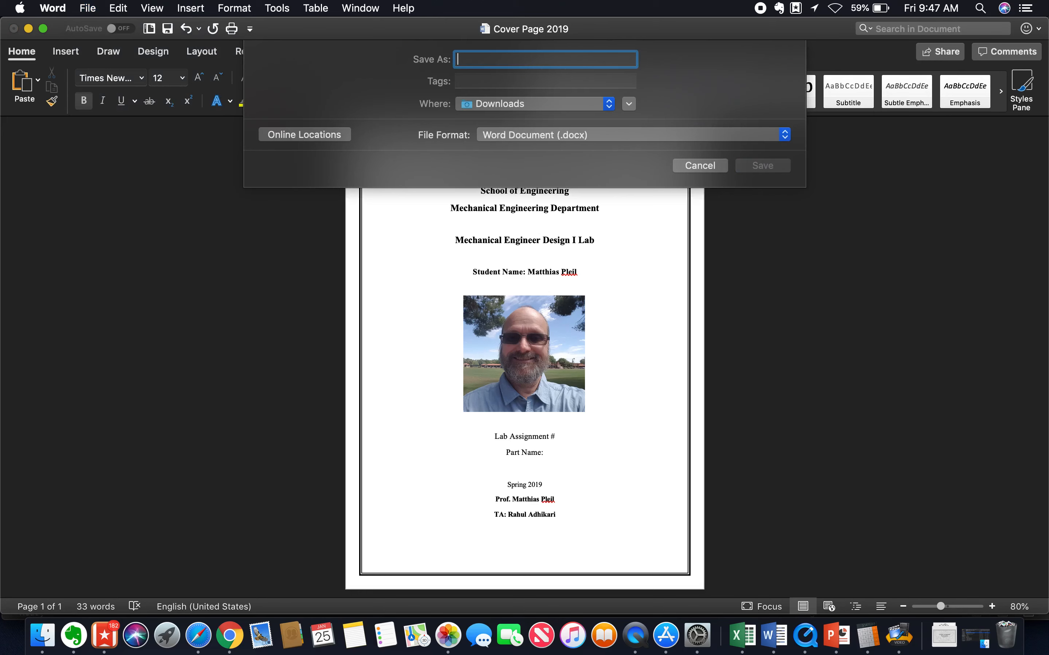
pyautogui.write('Ch1')
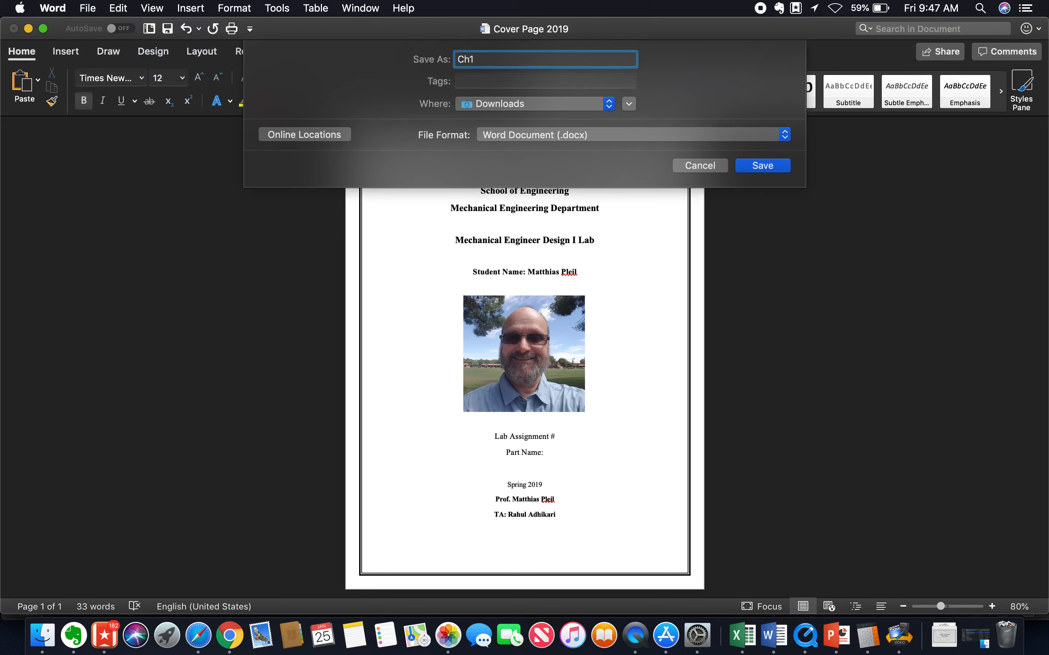
pyautogui.write('_HMWK_Pleil_M')
pyautogui.click(781, 170)
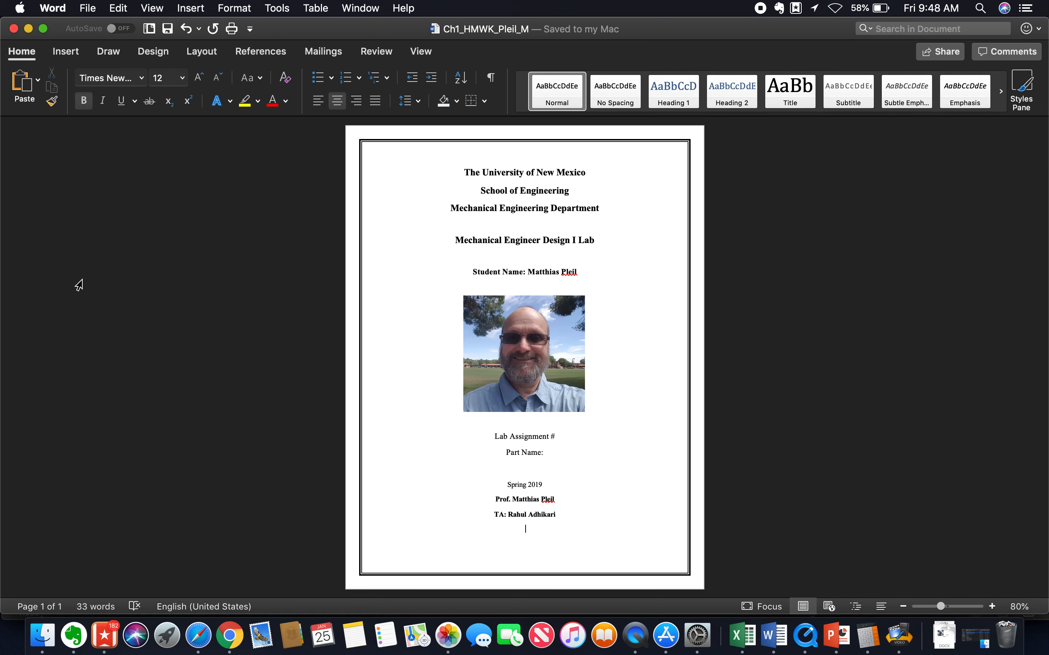
# Insert a blank page after the cover page and place the cursor at the start of page 2.
pyautogui.click(72, 52)
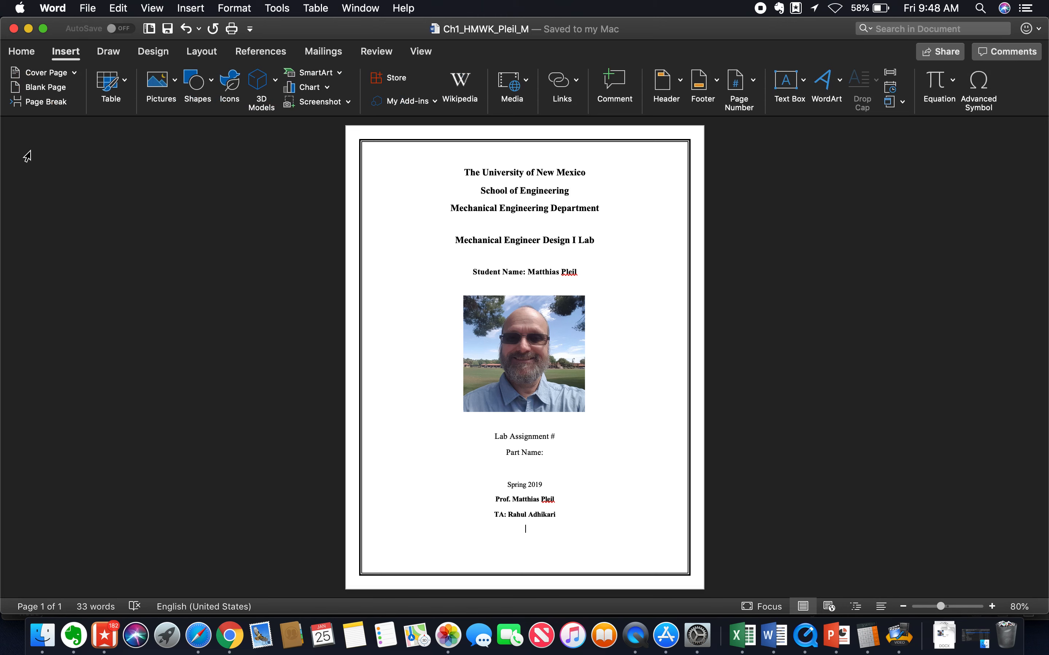
pyautogui.click(45, 92)
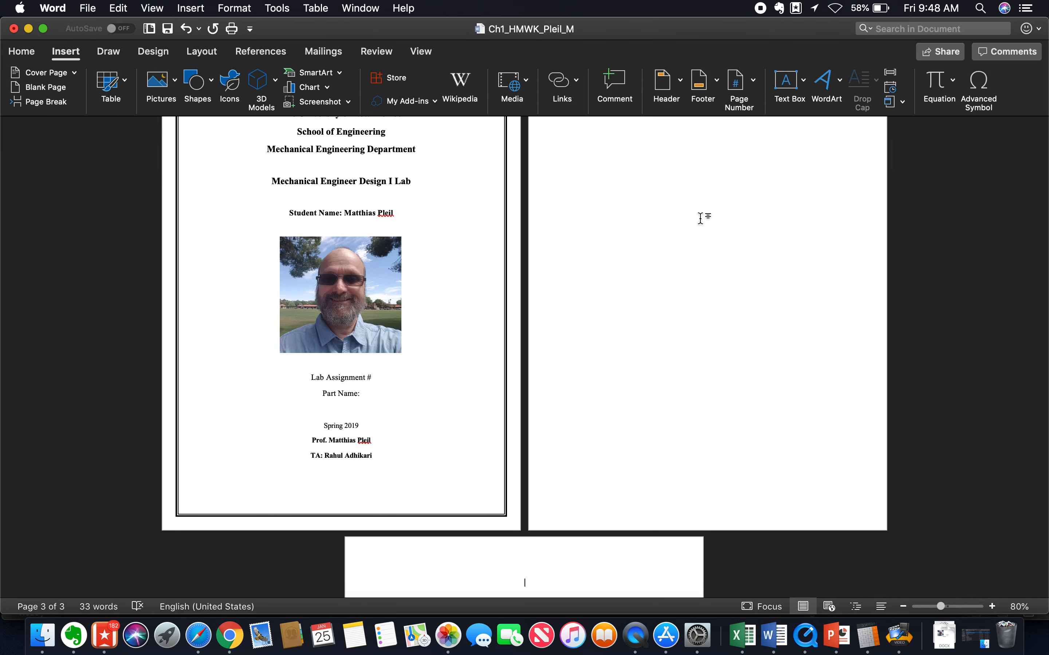
pyautogui.scroll(-2, 684, 201)
pyautogui.scroll(5, 684, 200)
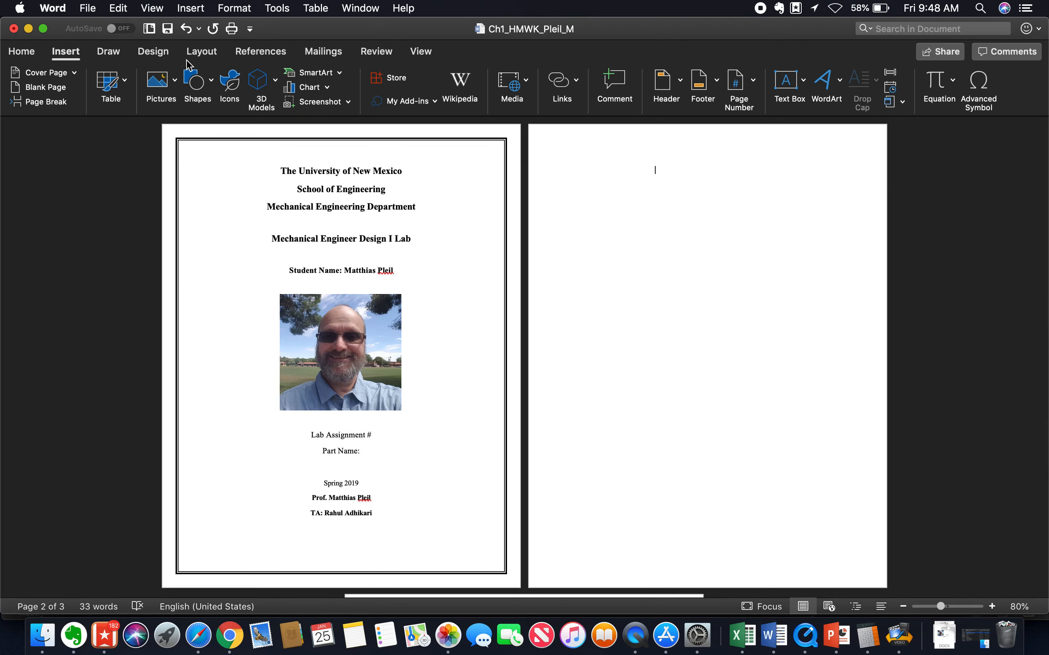
# Insert the picture file Example01.png from Downloads on page 2.
pyautogui.click(175, 82)
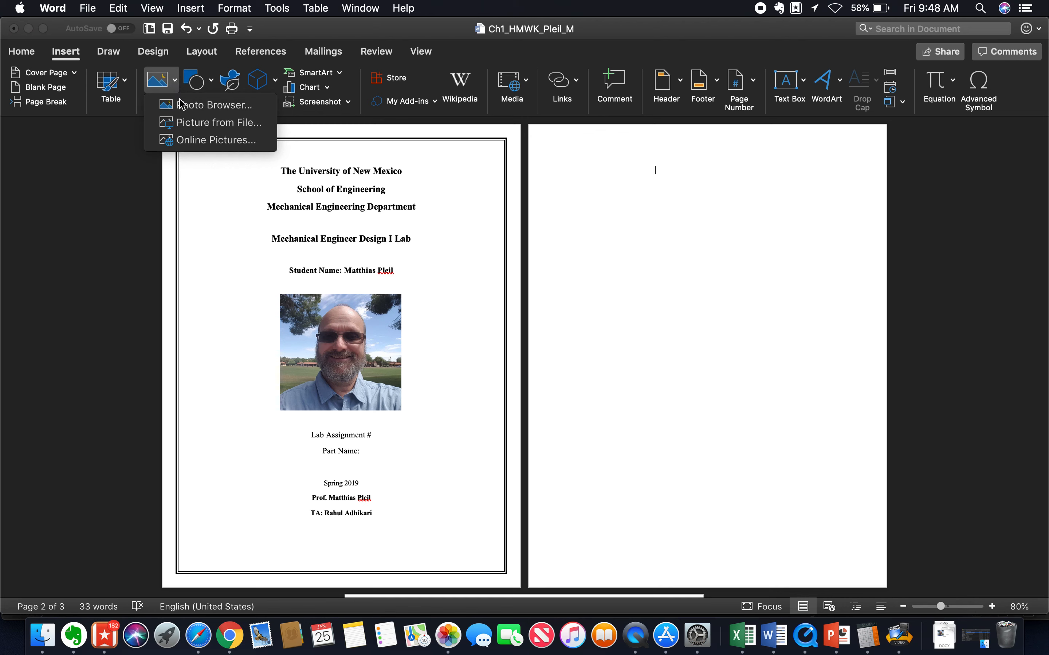
pyautogui.click(201, 124)
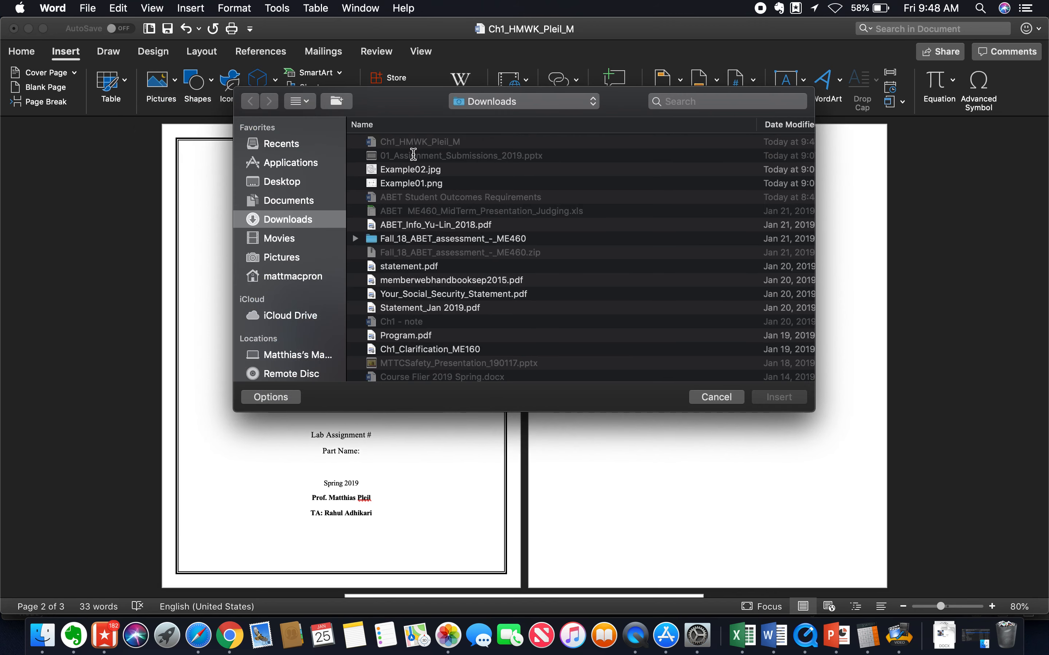
pyautogui.click(406, 187)
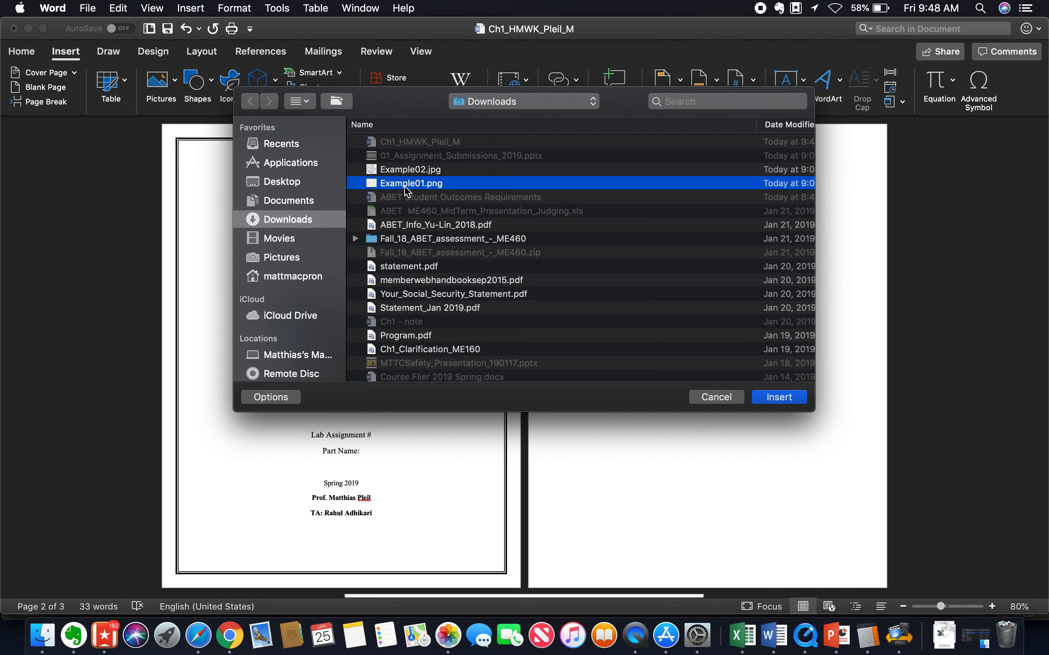
pyautogui.click(777, 397)
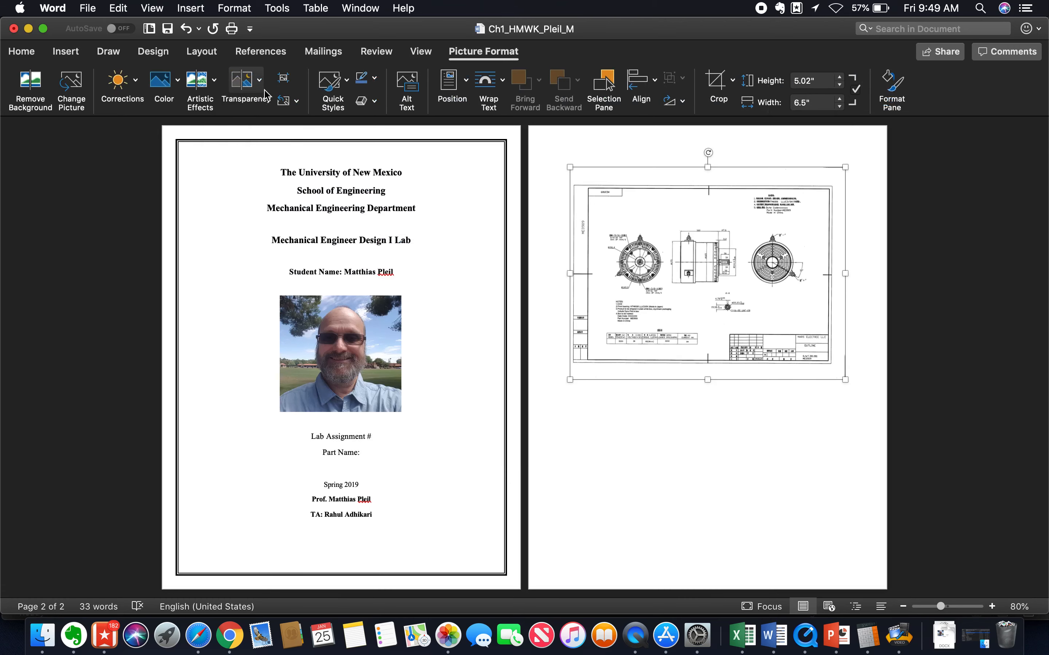
# Switch to one-page view, select the drawing on page 2 and fit the view to page width.
pyautogui.click(423, 52)
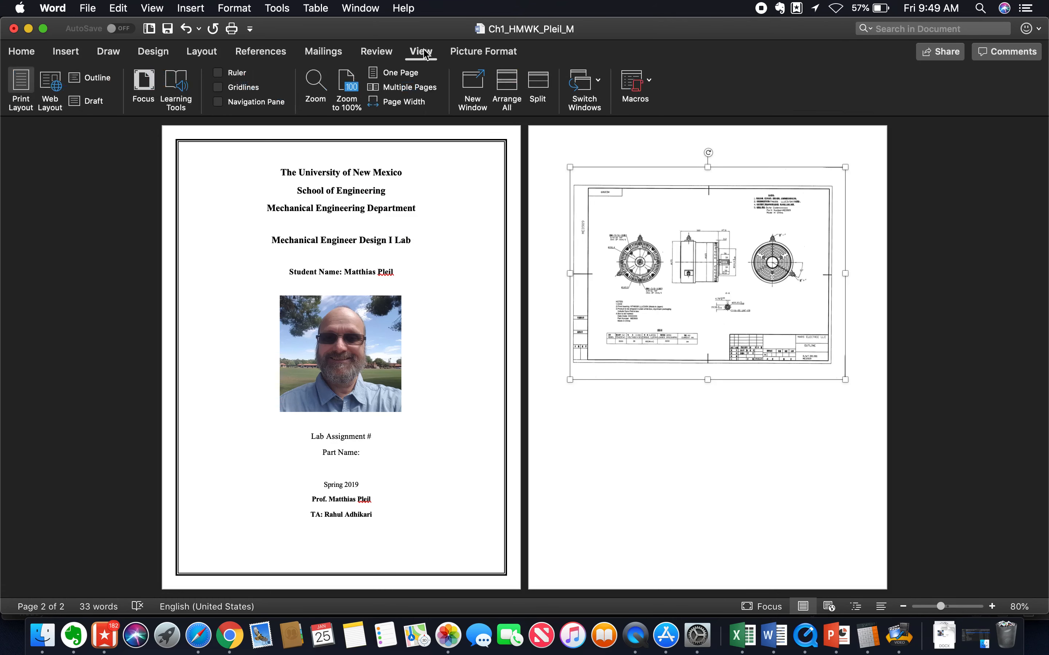
pyautogui.click(396, 75)
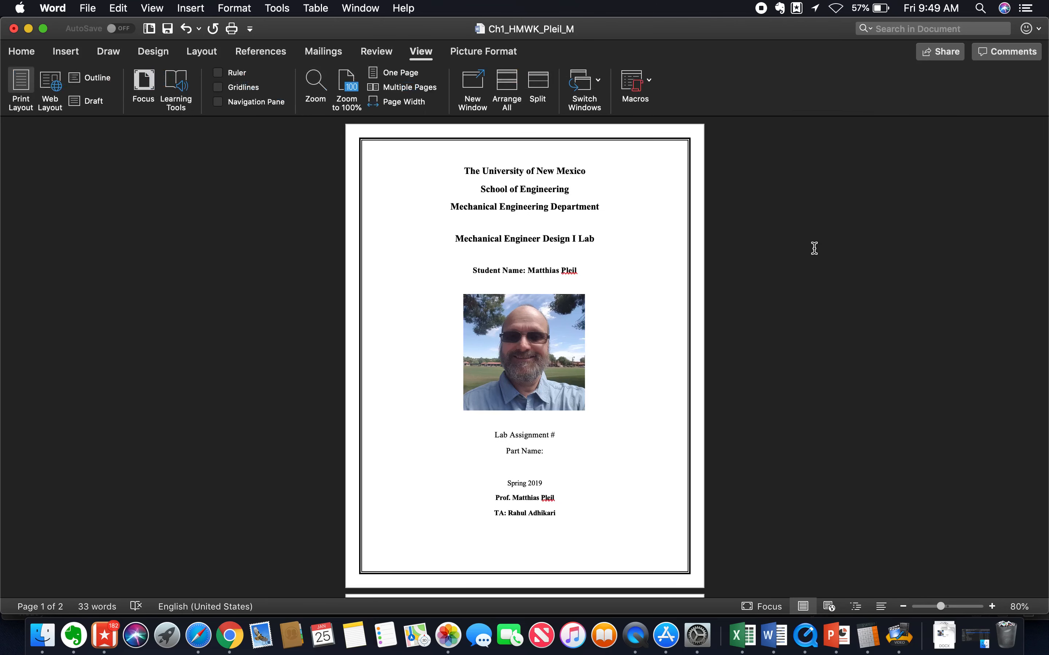
pyautogui.scroll(-15, 814, 248)
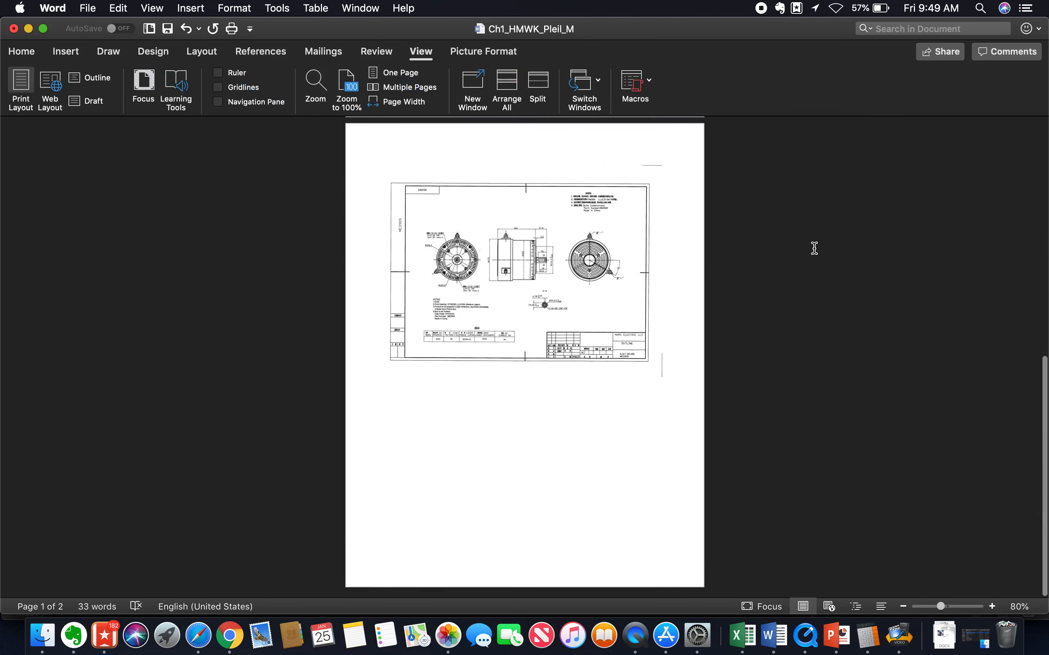
pyautogui.click(488, 237)
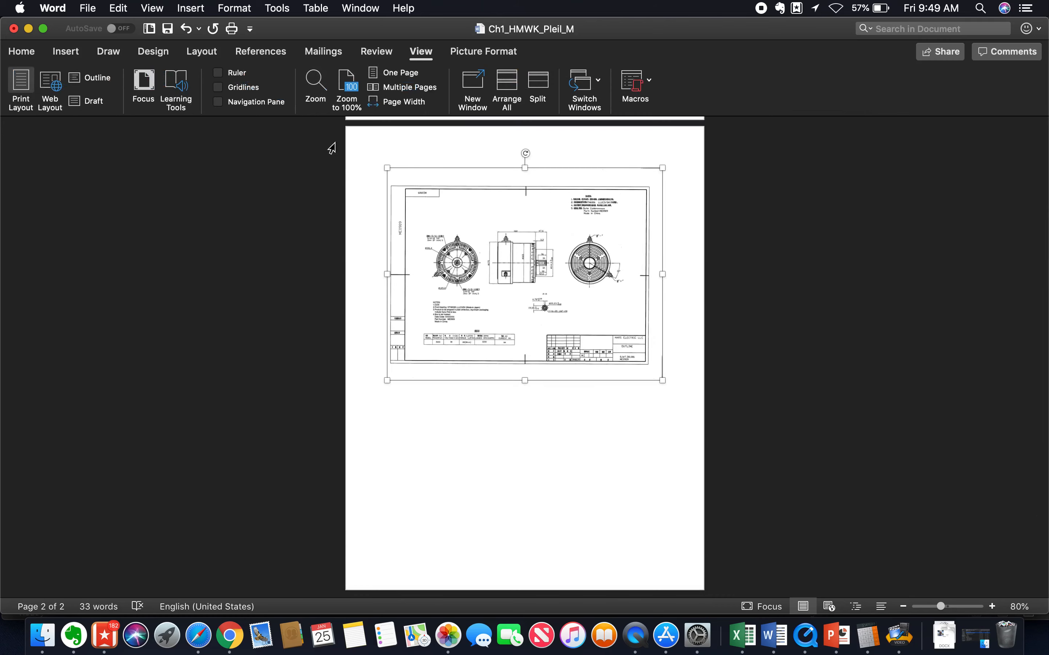
pyautogui.click(405, 104)
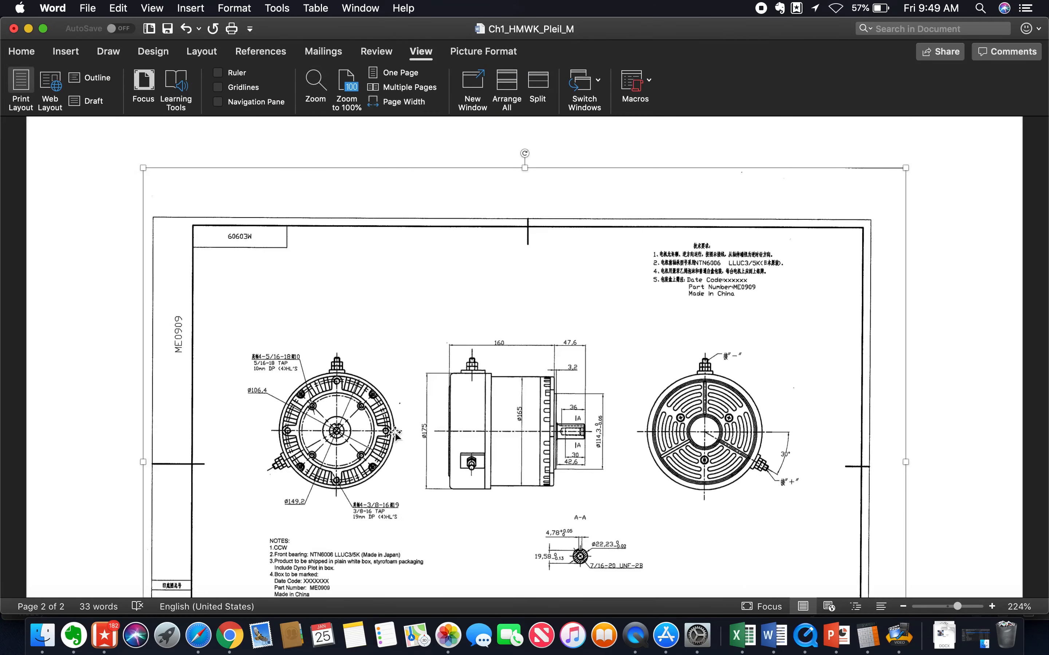
# Examine the enlarged motor drawing, including its views, dimensions, notes, specification table and title block.
pyautogui.scroll(-6, 395, 450)
pyautogui.scroll(3, 395, 451)
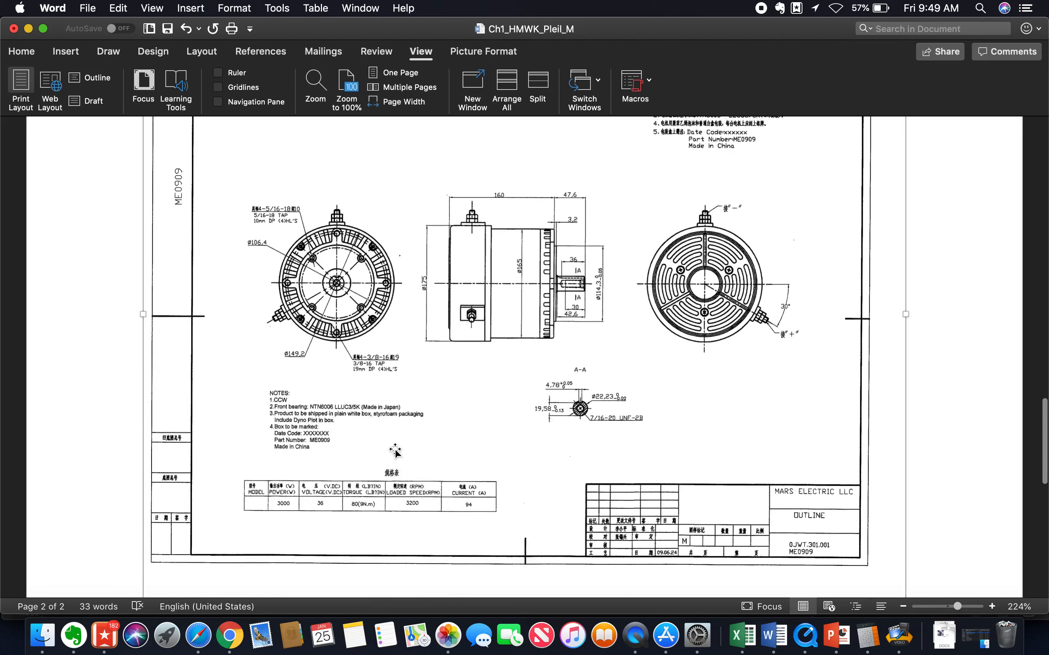
pyautogui.scroll(2, 395, 451)
pyautogui.scroll(-3, 395, 450)
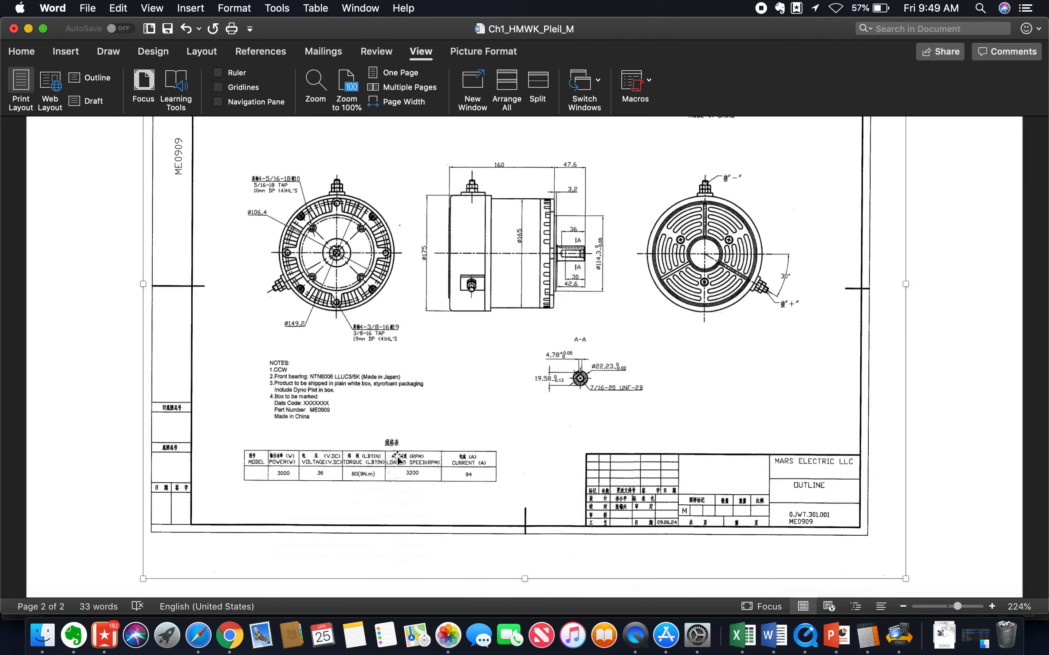
pyautogui.scroll(3, 401, 449)
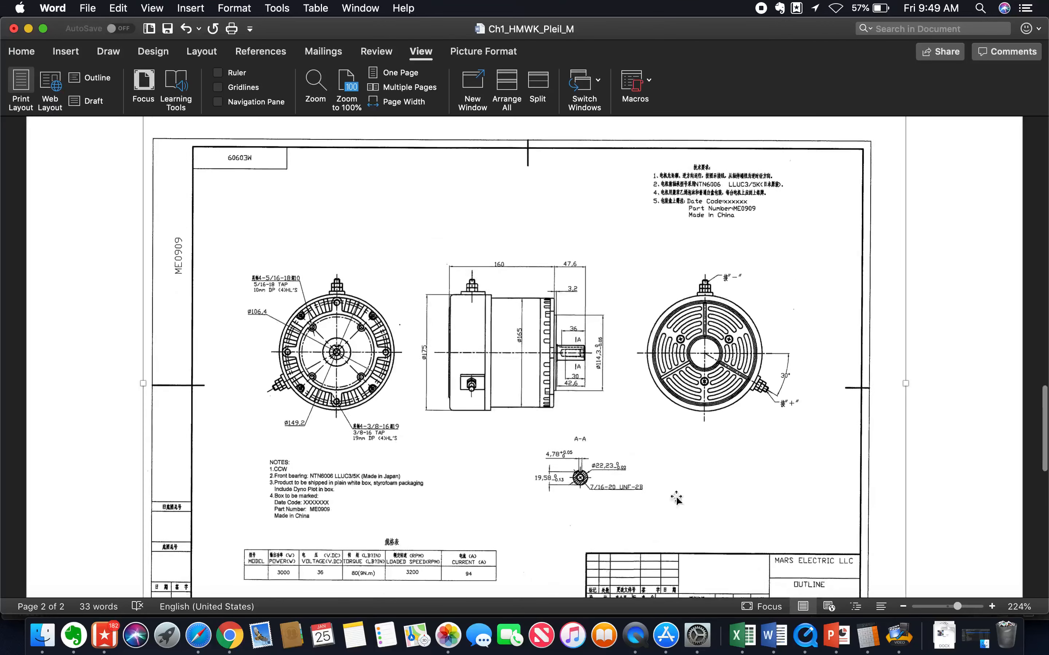
pyautogui.scroll(-4, 283, 197)
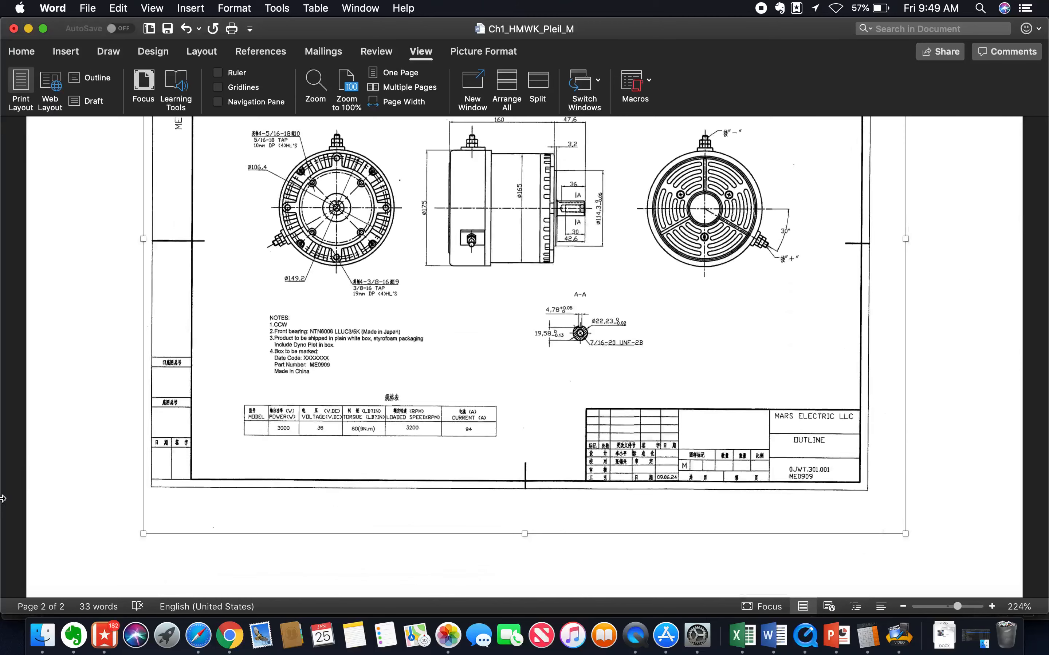
pyautogui.scroll(2, 76, 350)
pyautogui.scroll(1, 77, 350)
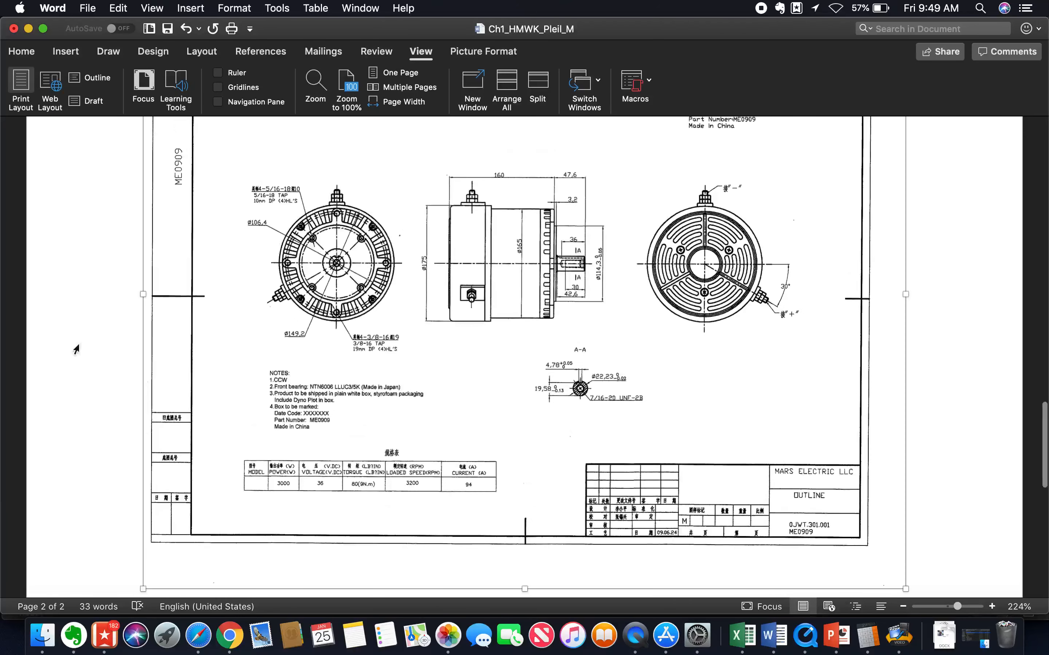
# Crop the drawing on all sides to keep only the three motor views, the A-A shaft section and the English notes.
pyautogui.rightClick(502, 205)
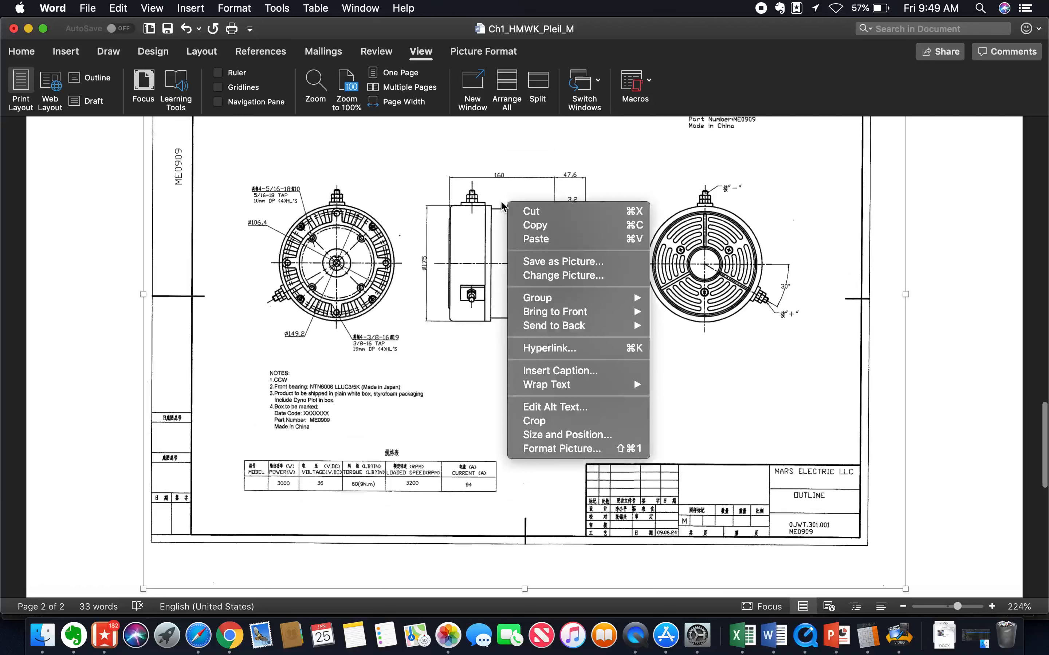
pyautogui.click(542, 422)
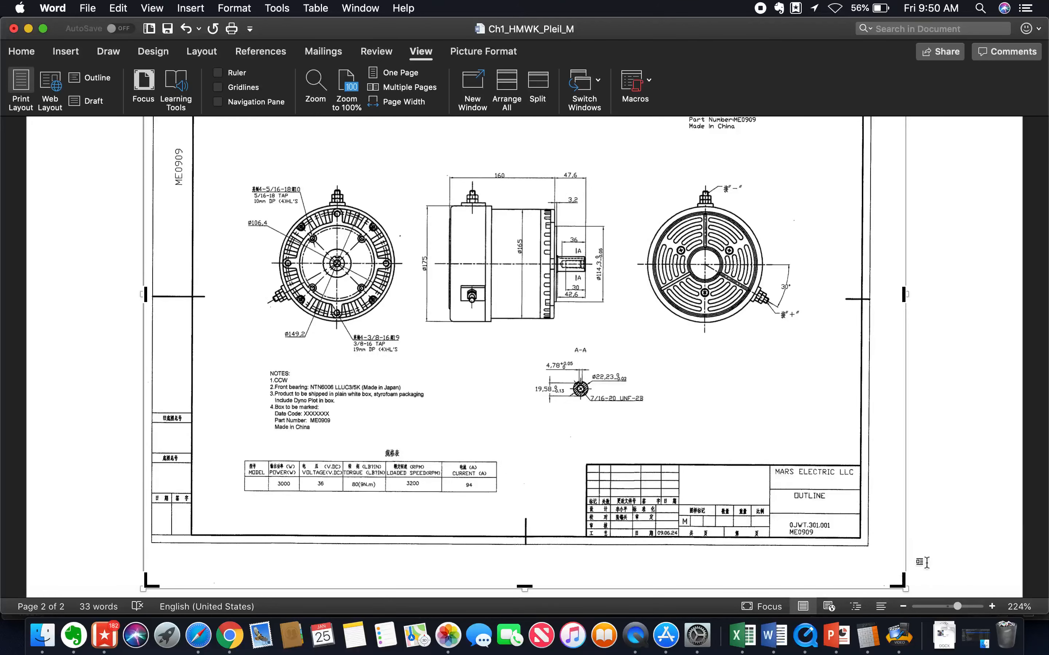
pyautogui.moveTo(897, 580)
pyautogui.mouseDown()
pyautogui.moveTo(923, 475)
pyautogui.moveTo(770, 462)
pyautogui.moveTo(835, 425)
pyautogui.moveTo(841, 453)
pyautogui.moveTo(837, 444)
pyautogui.mouseUp()
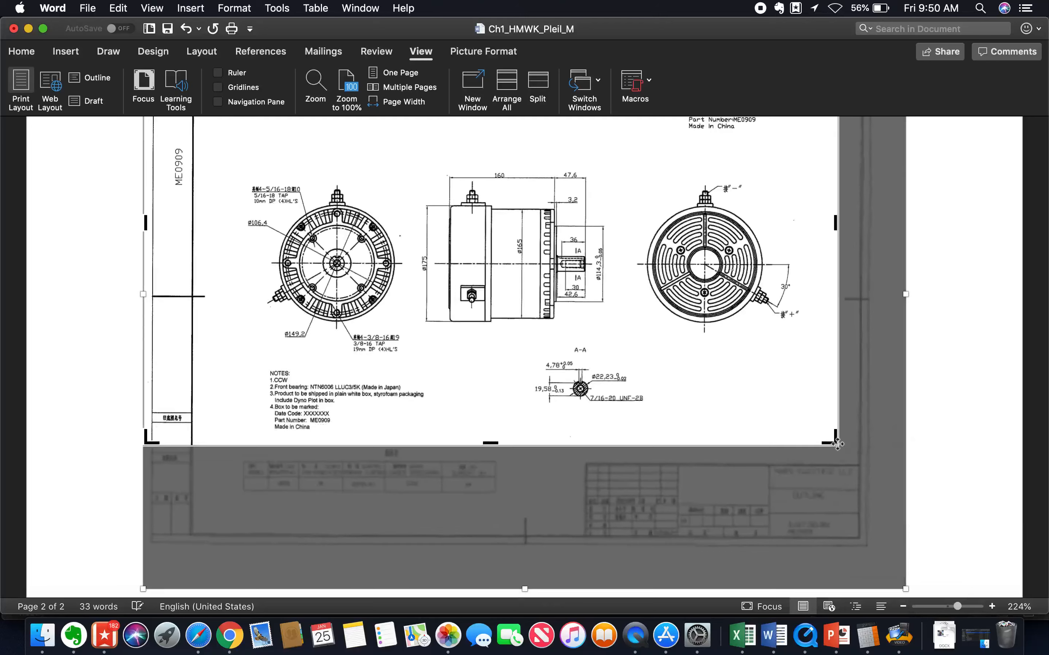
pyautogui.scroll(5, 837, 444)
pyautogui.scroll(-2, 837, 444)
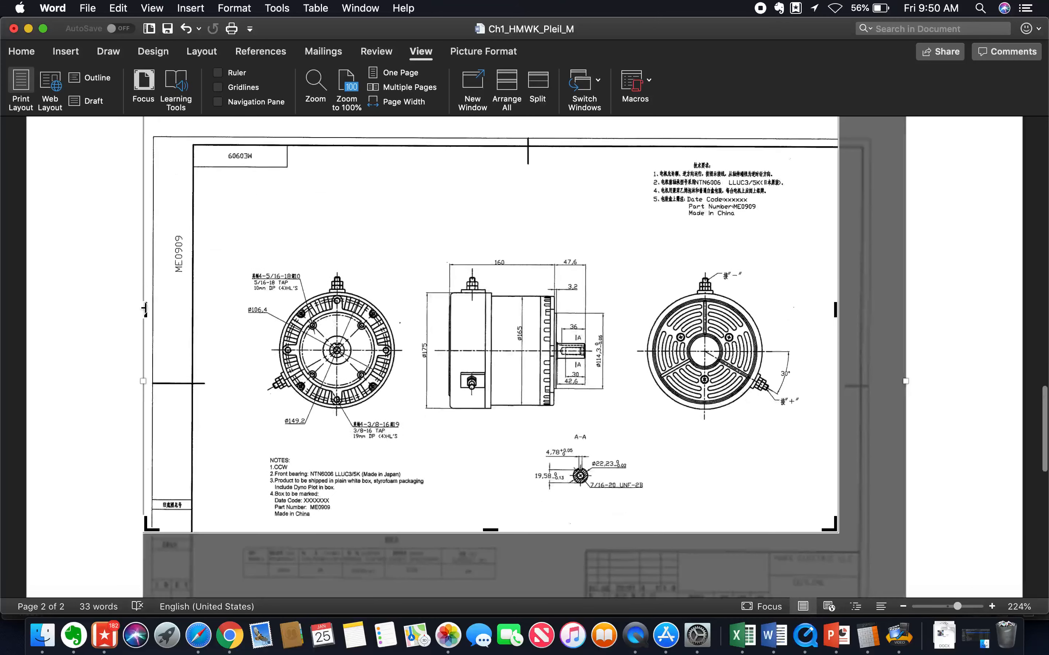
pyautogui.moveTo(146, 309); pyautogui.dragTo(222, 301)
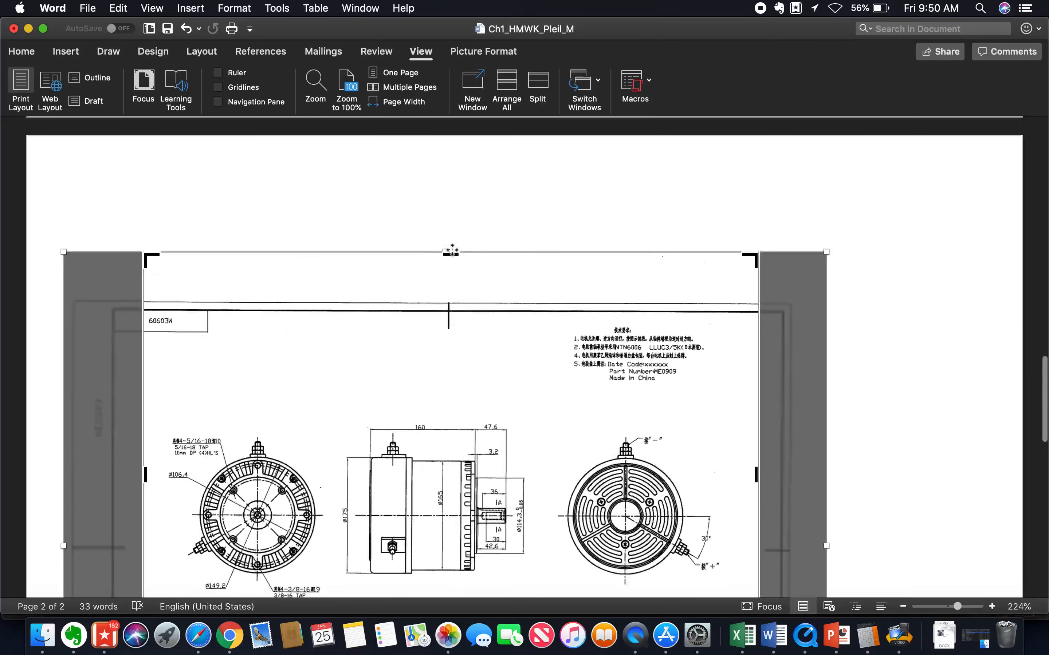
pyautogui.moveTo(451, 254); pyautogui.dragTo(462, 393)
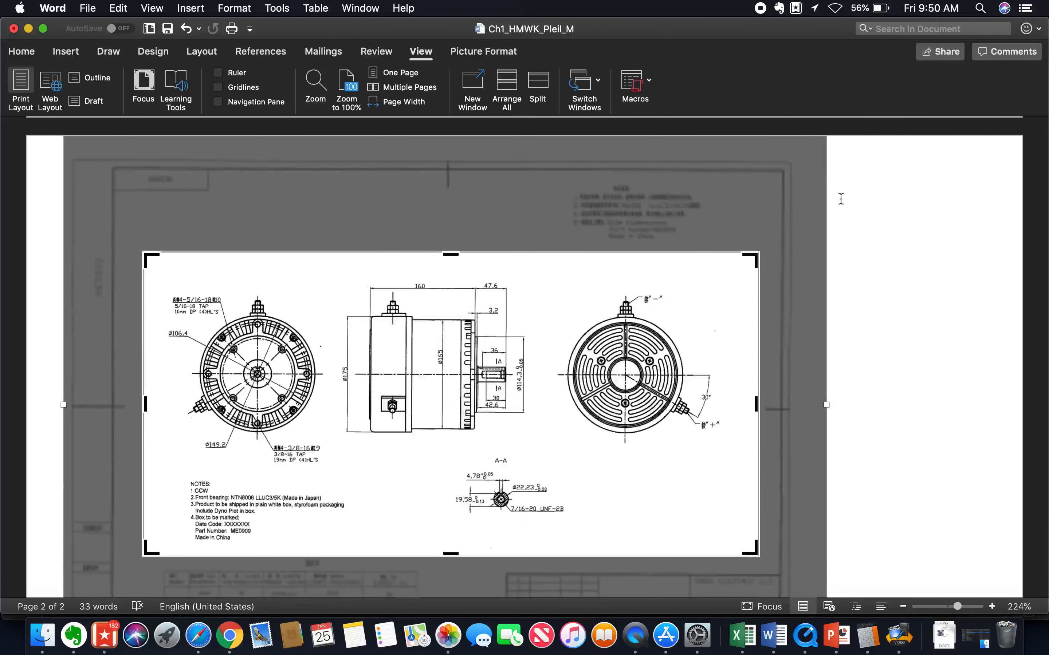
pyautogui.click(900, 224)
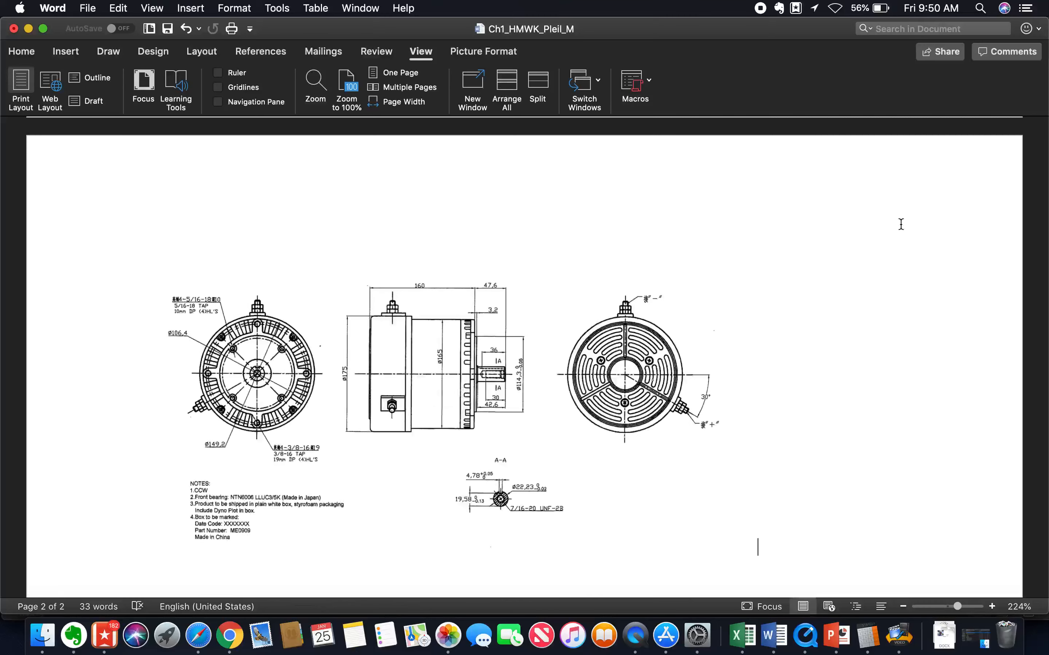
# Enlarge the cropped drawing proportionally until it spans the page between the side margins.
pyautogui.scroll(-5, 900, 224)
pyautogui.scroll(4, 901, 224)
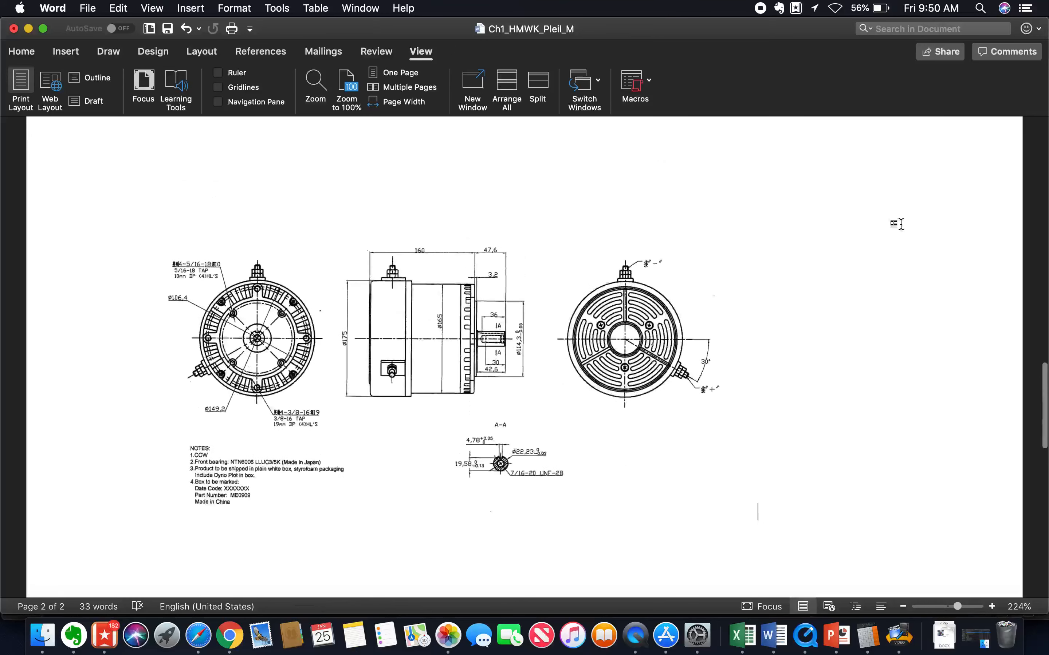
pyautogui.scroll(-5, 901, 224)
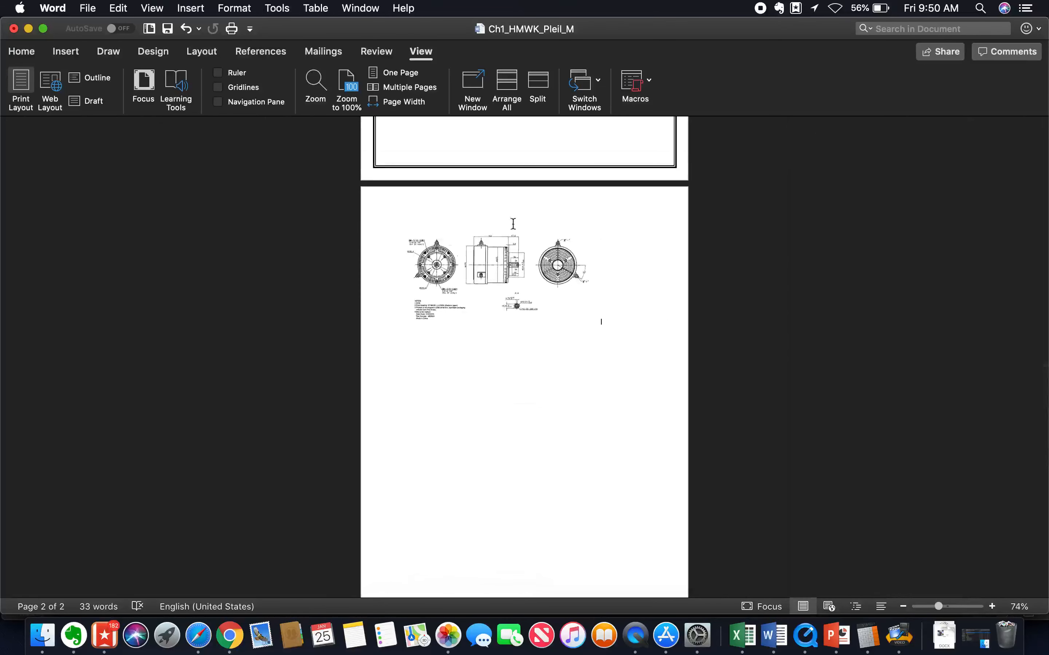
pyautogui.click(480, 269)
pyautogui.moveTo(602, 325); pyautogui.dragTo(648, 349)
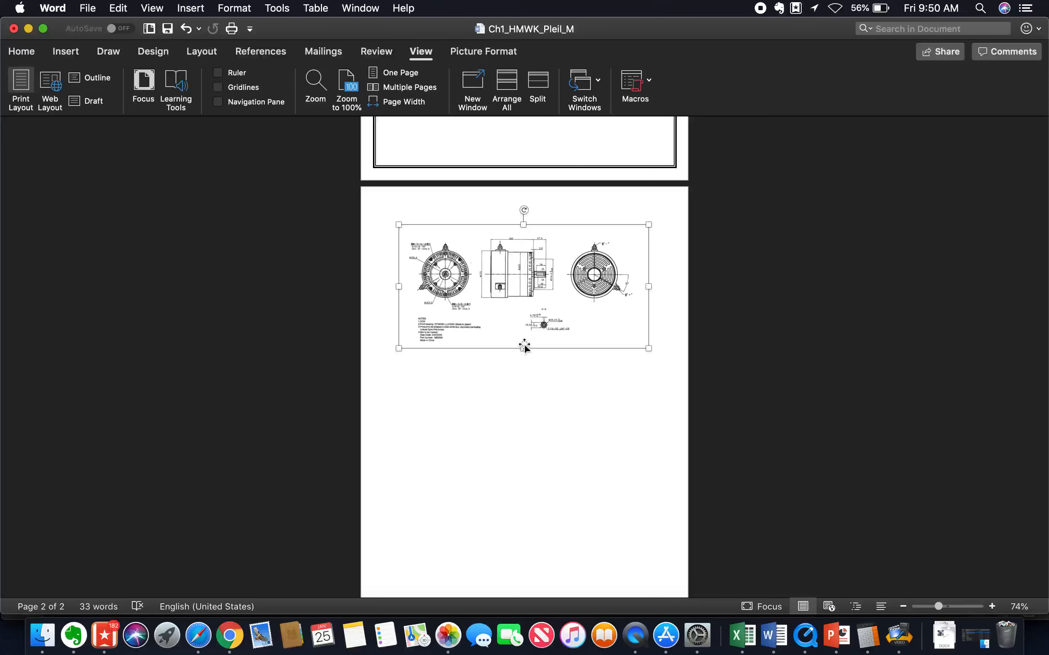
# Try stretching only the drawing's height to about twice its size, and undo the stretch.
pyautogui.moveTo(526, 349); pyautogui.dragTo(532, 486)
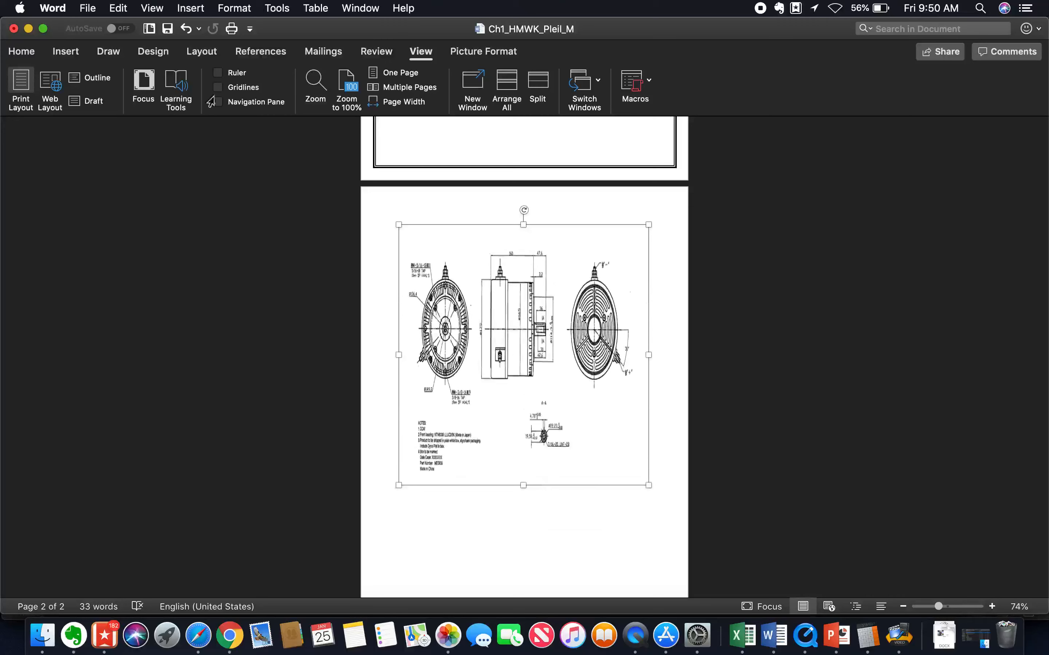
pyautogui.click(187, 30)
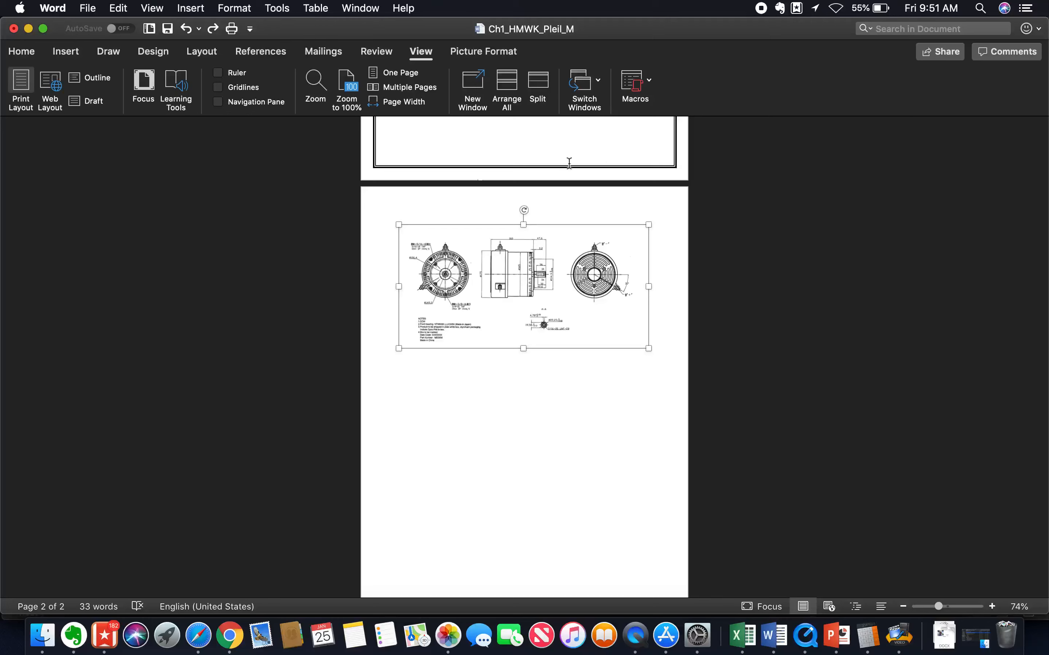
pyautogui.click(484, 503)
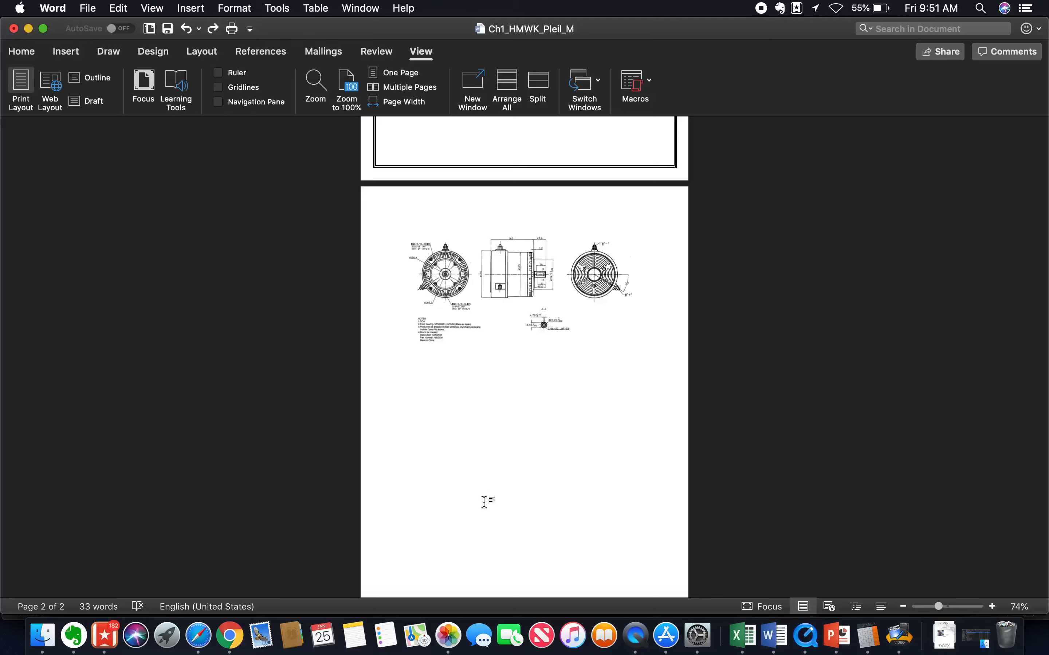
# Insert the caption "Figure 1 Engineering drawing example." below the motor drawing.
pyautogui.click(511, 313)
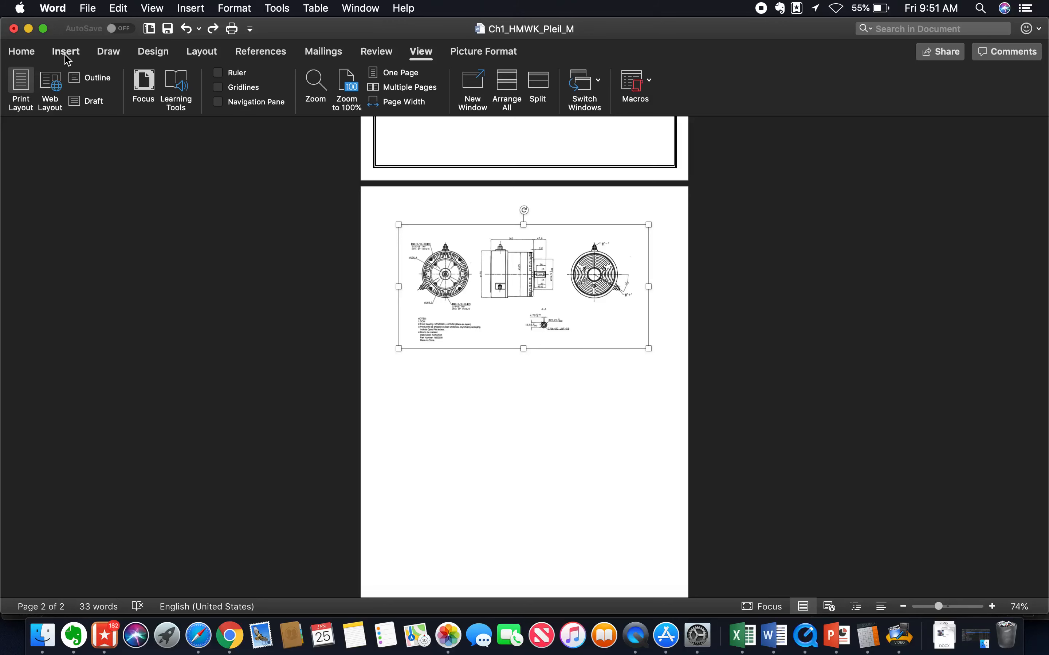
pyautogui.rightClick(510, 272)
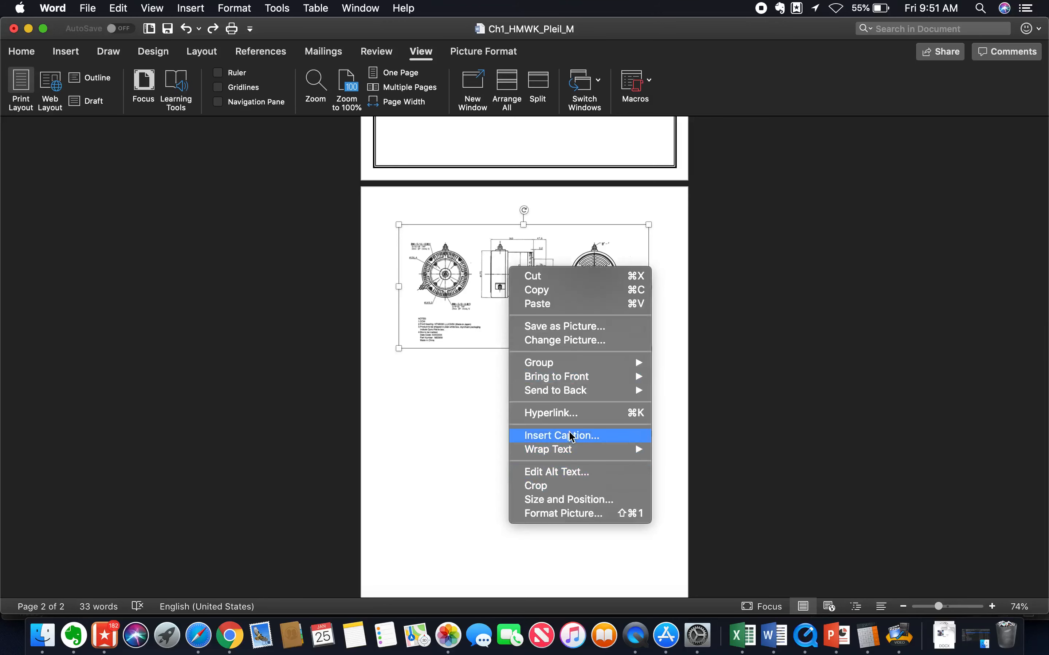
pyautogui.click(197, 13)
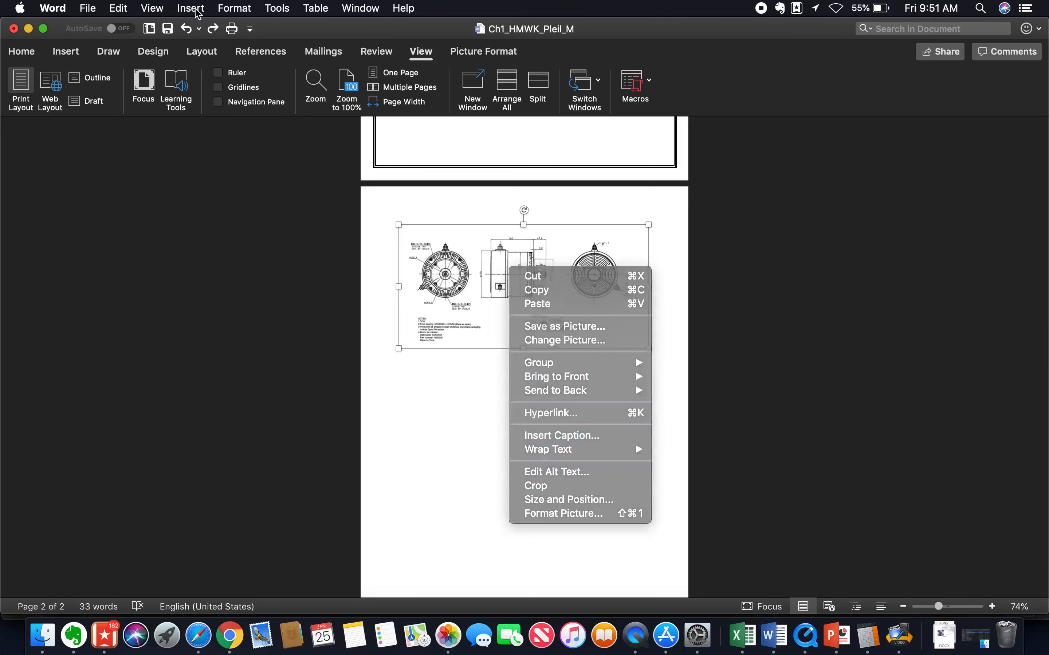
pyautogui.click(197, 12)
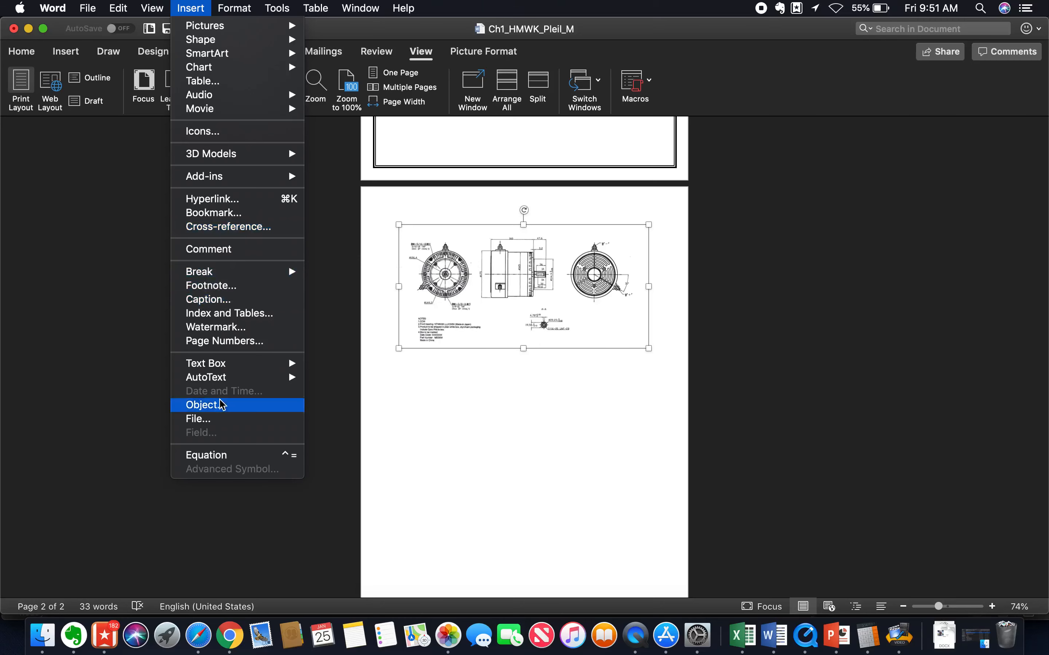
pyautogui.click(227, 301)
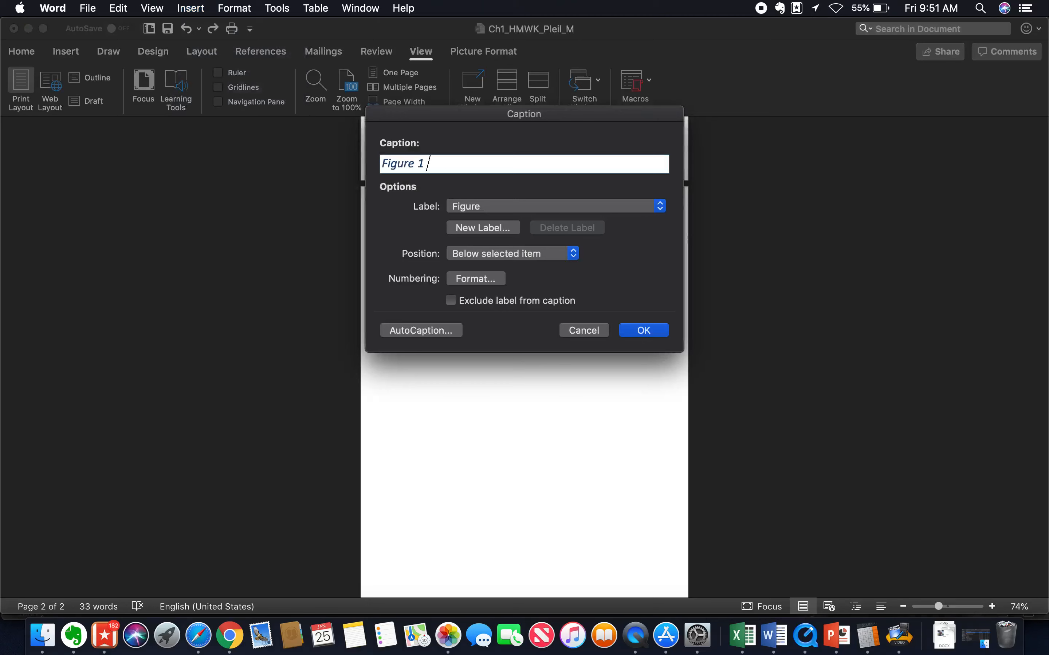
pyautogui.write('Engineering drawing e')
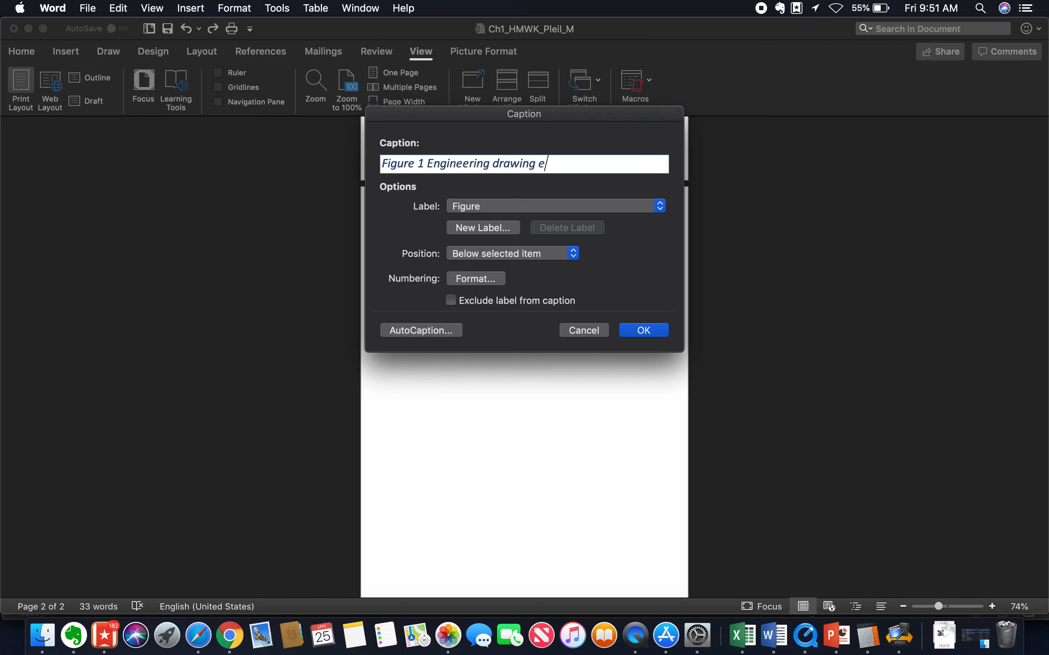
pyautogui.write('xample')
pyautogui.press('BackSpace')
pyautogui.write('.')
pyautogui.click(642, 338)
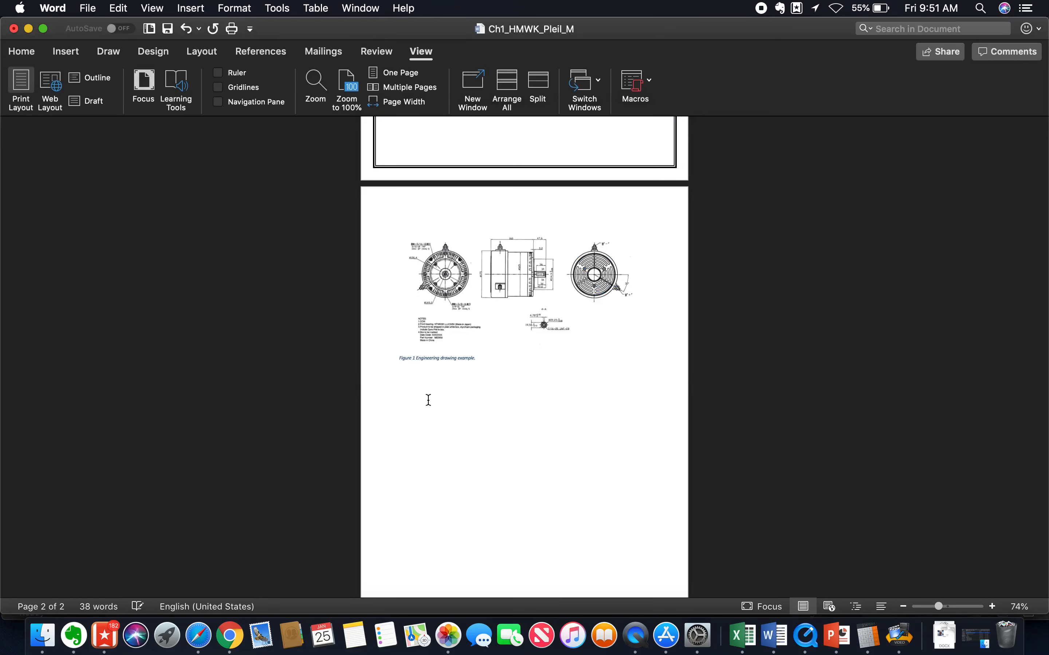
# Check the captioned drawing and the page layout, and save the homework document.
pyautogui.scroll(10, 429, 390)
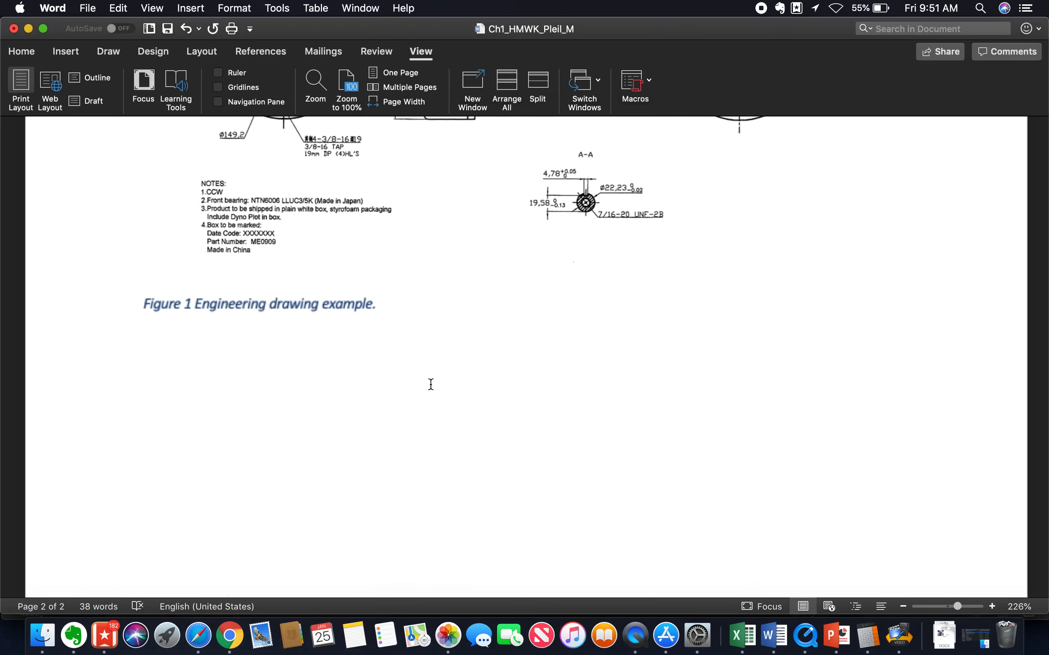
pyautogui.scroll(5, 431, 385)
pyautogui.scroll(-4, 431, 385)
pyautogui.scroll(-6, 431, 384)
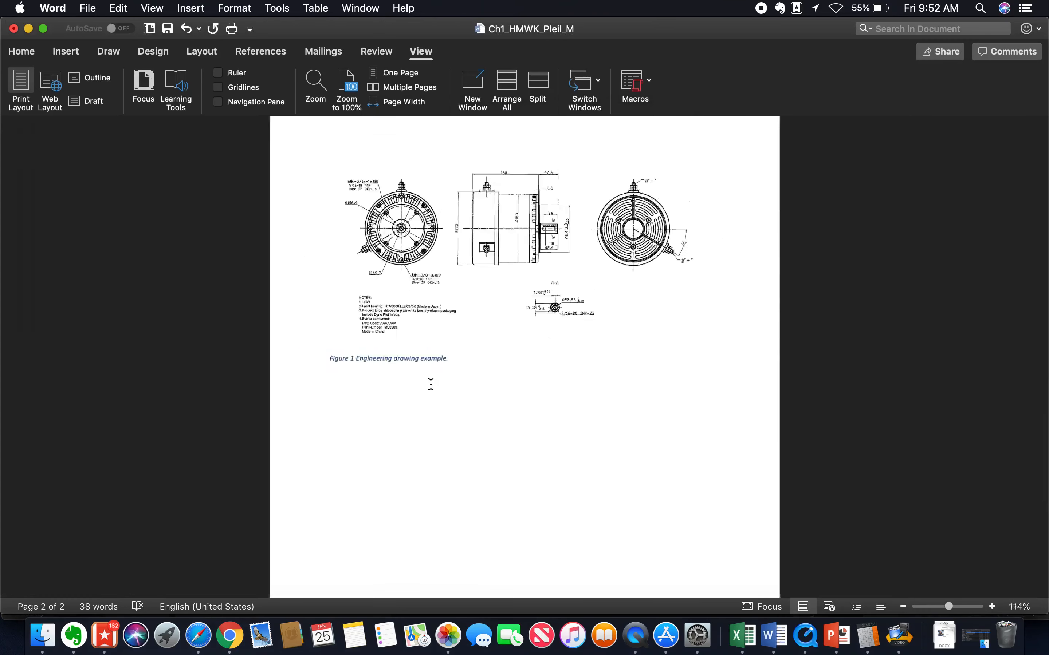
pyautogui.scroll(-4, 431, 384)
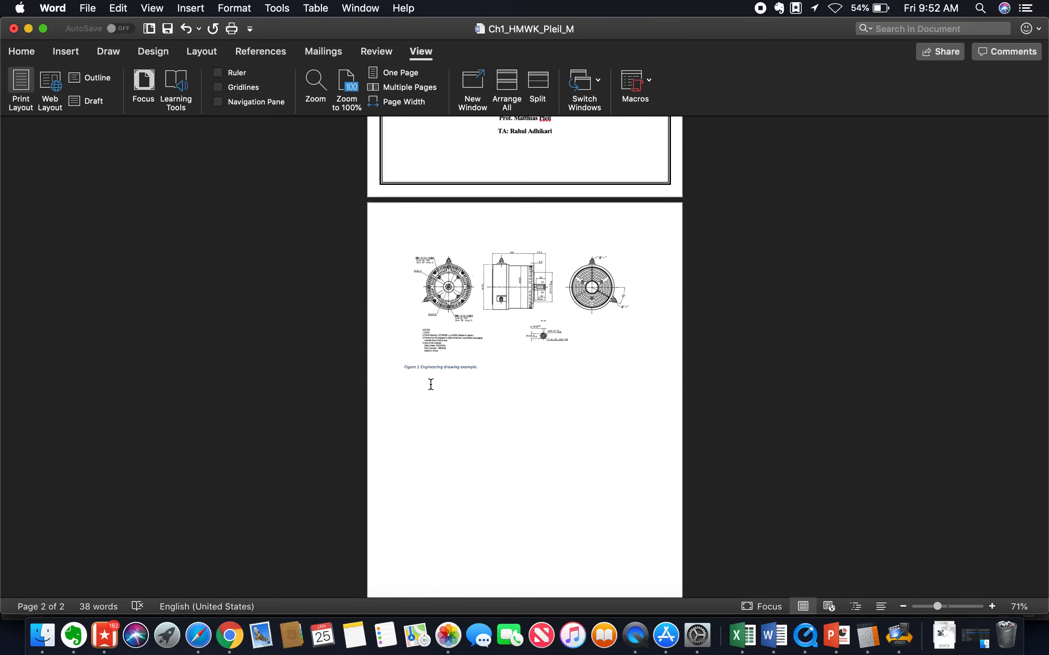
pyautogui.scroll(-4, 431, 384)
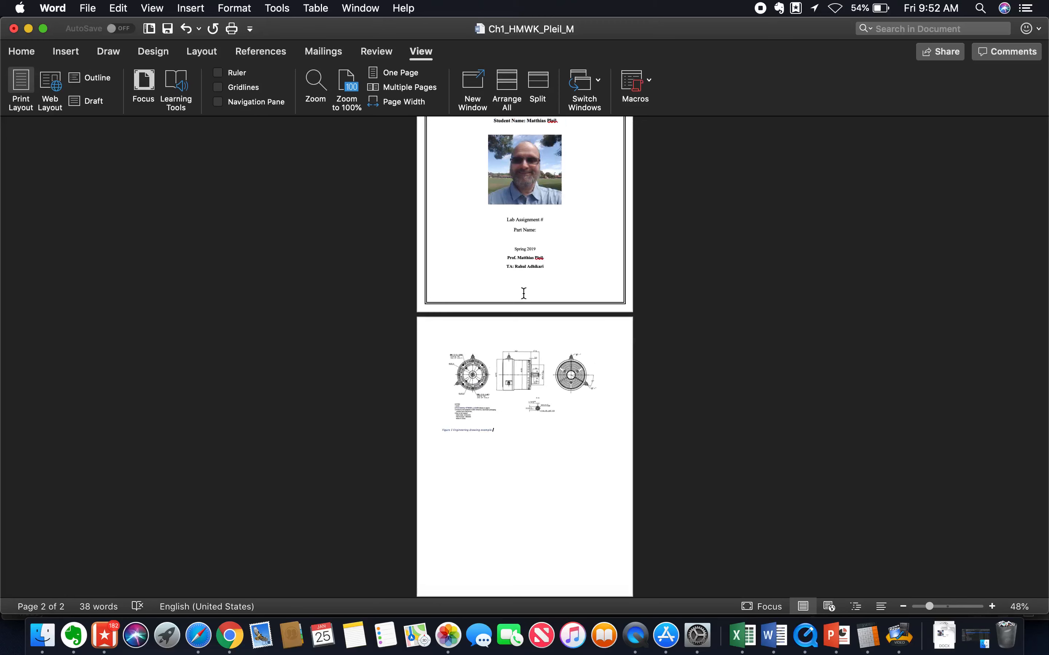
pyautogui.click(87, 8)
pyautogui.click(111, 106)
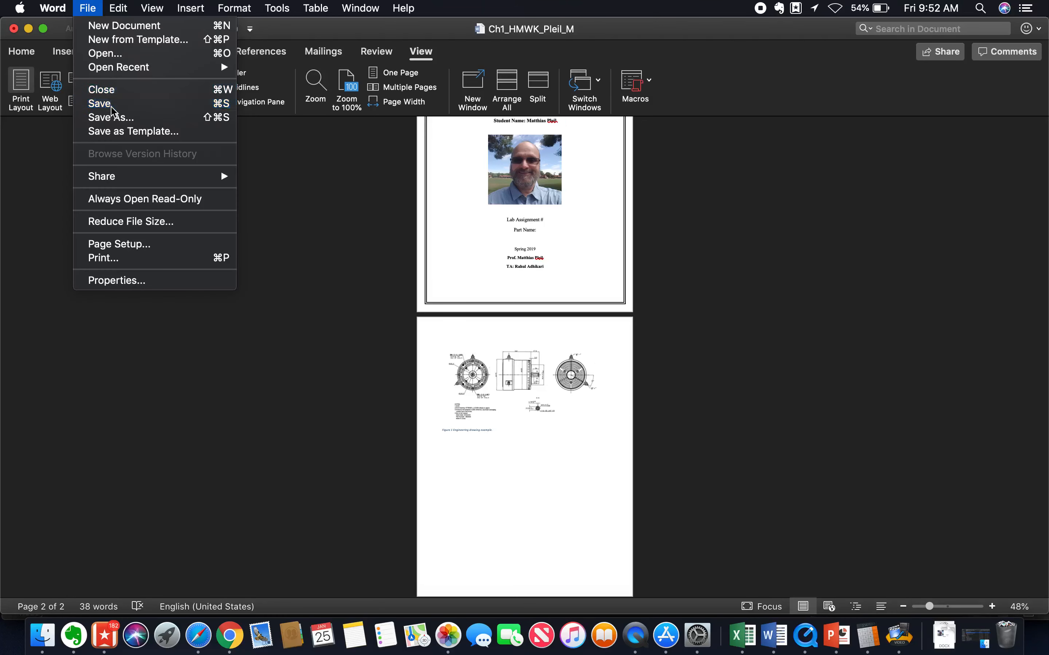
# Export a PDF copy of the document to Downloads under the same file name, optimized as Best for printing.
pyautogui.click(90, 7)
pyautogui.click(121, 118)
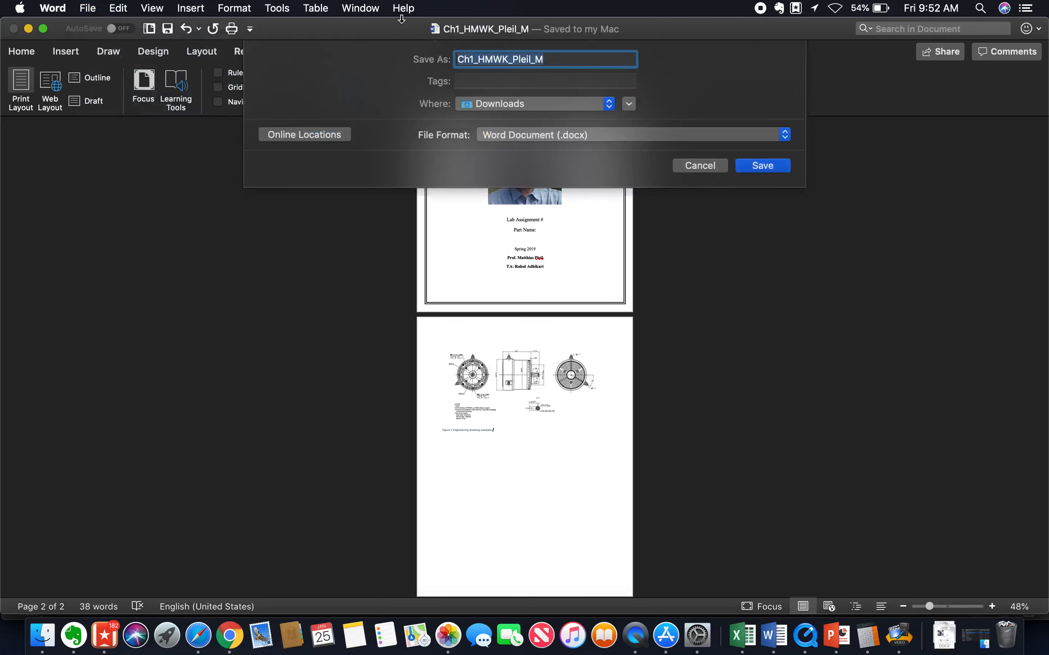
pyautogui.click(579, 137)
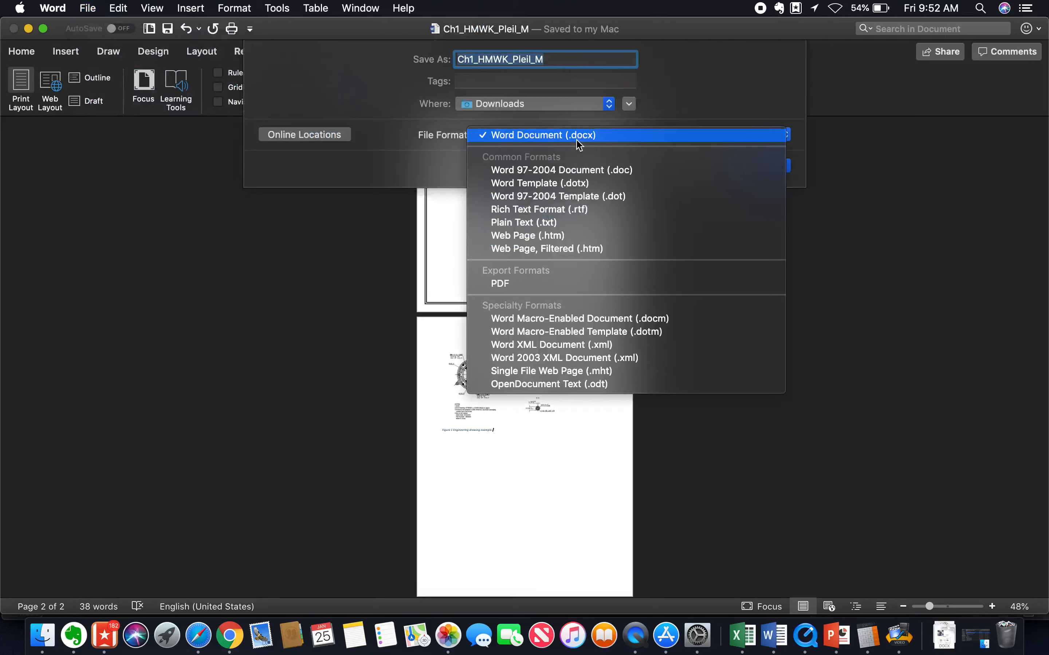
pyautogui.click(493, 287)
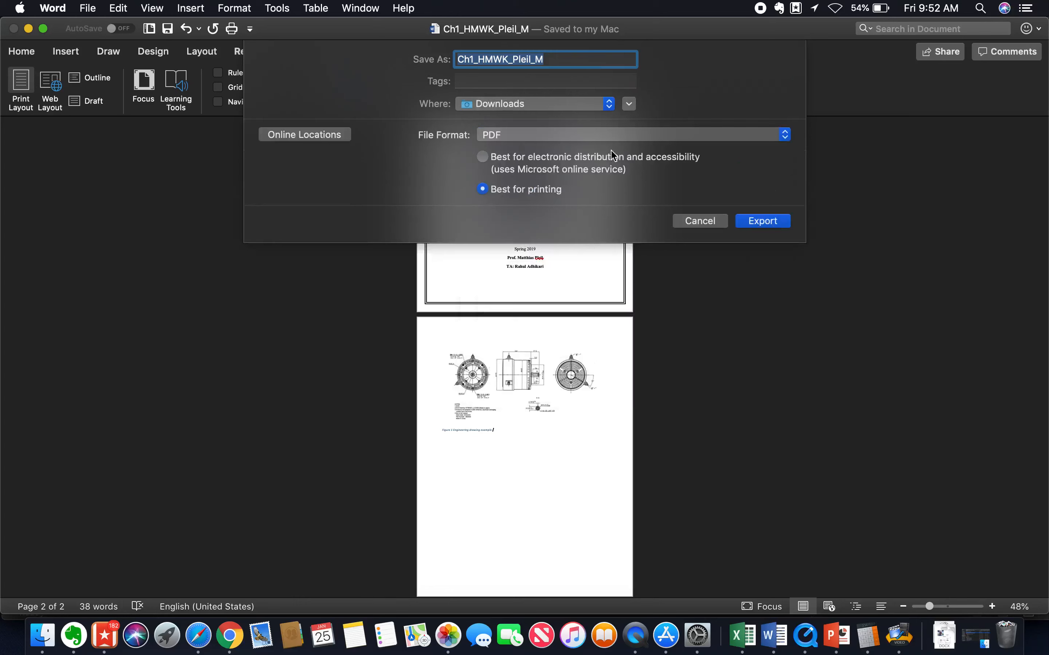
pyautogui.click(763, 221)
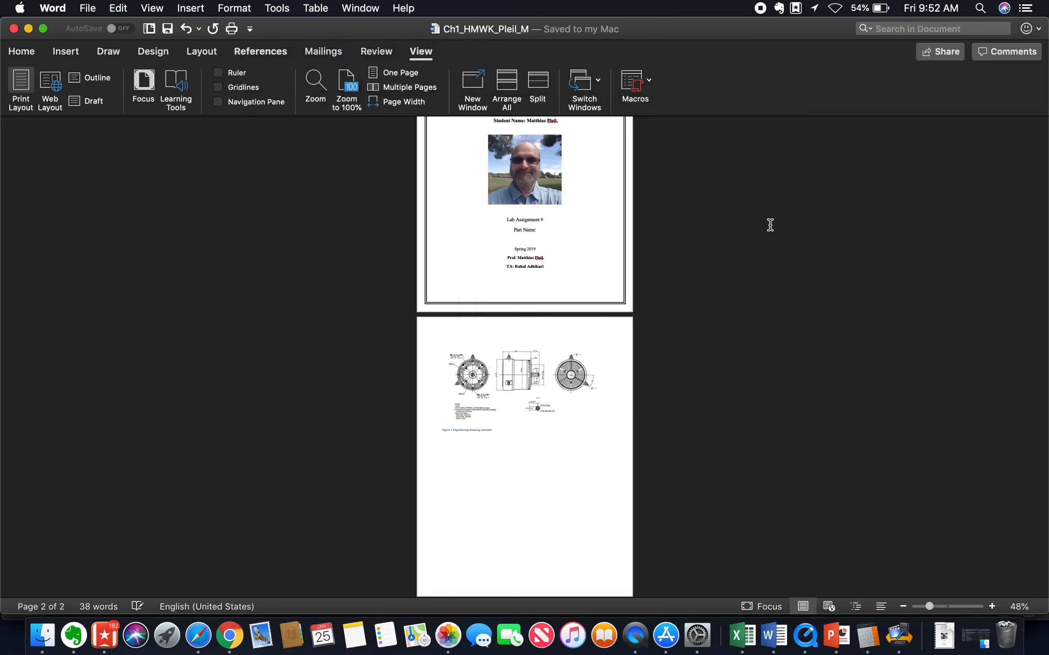